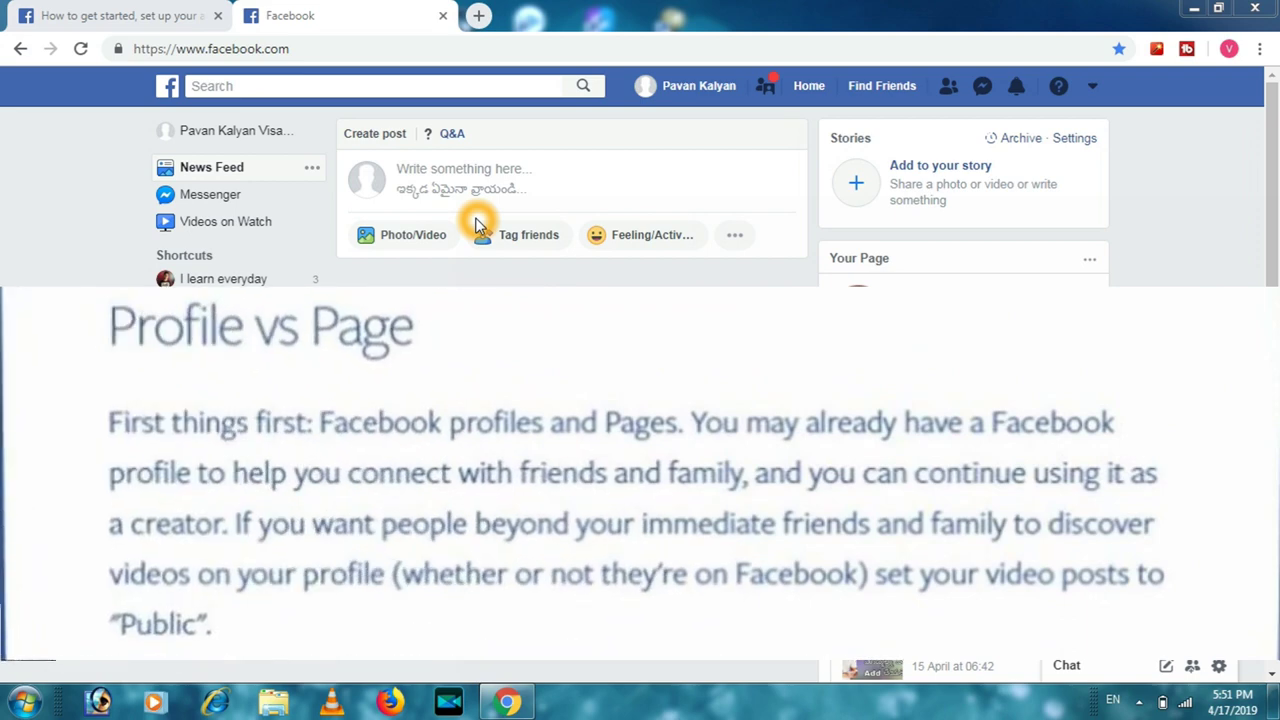
# Start creating a new Page of the Business or brand type and name it "Kalyan tech ideas".
pyautogui.click(1092, 86)
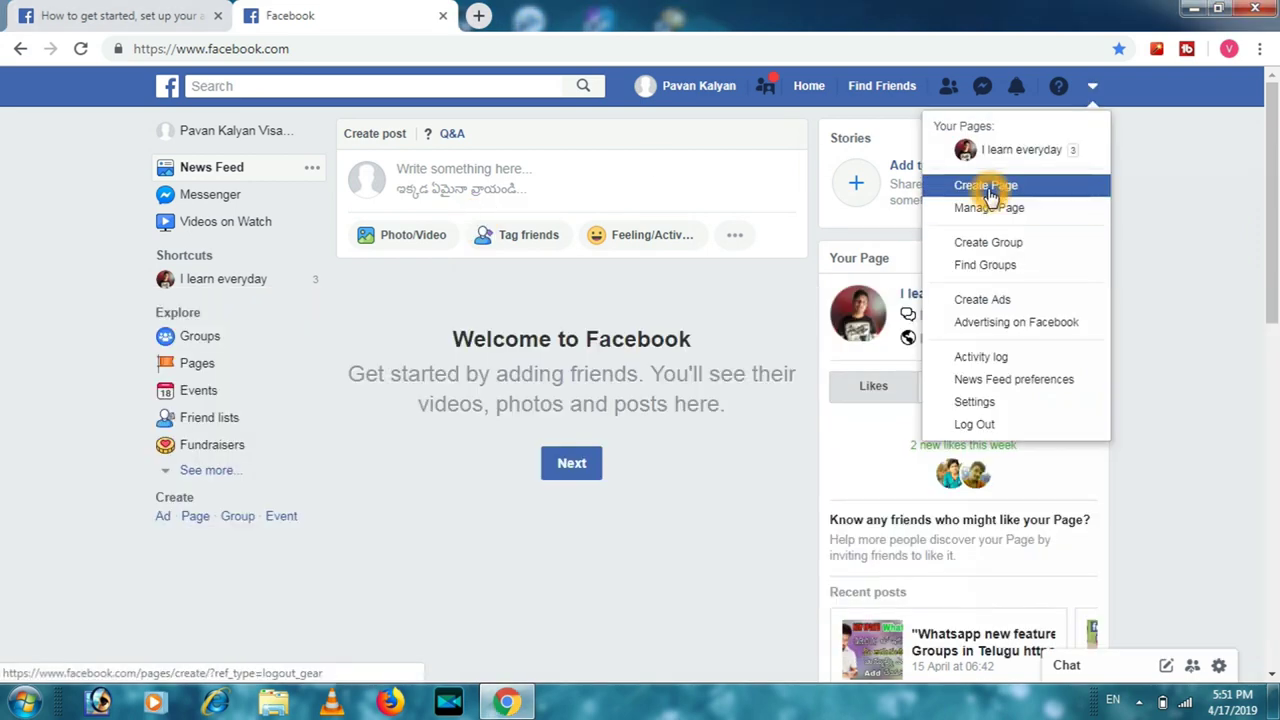
pyautogui.click(988, 187)
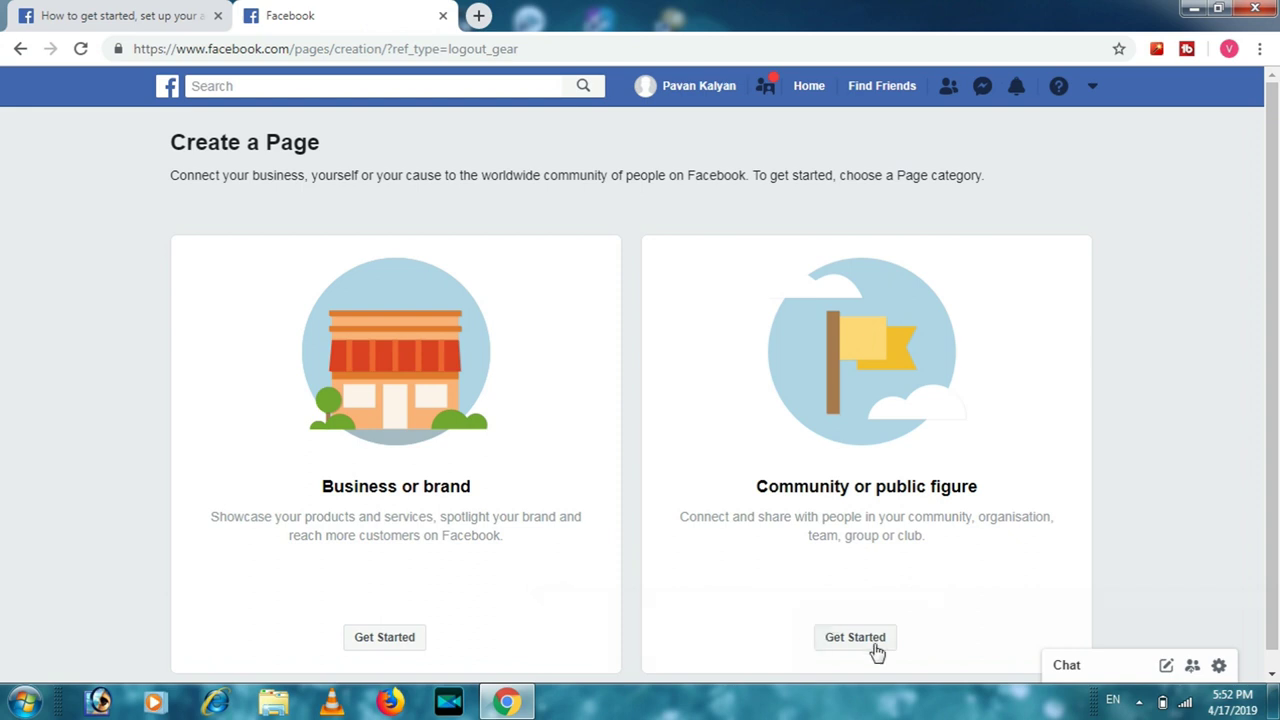
pyautogui.click(388, 640)
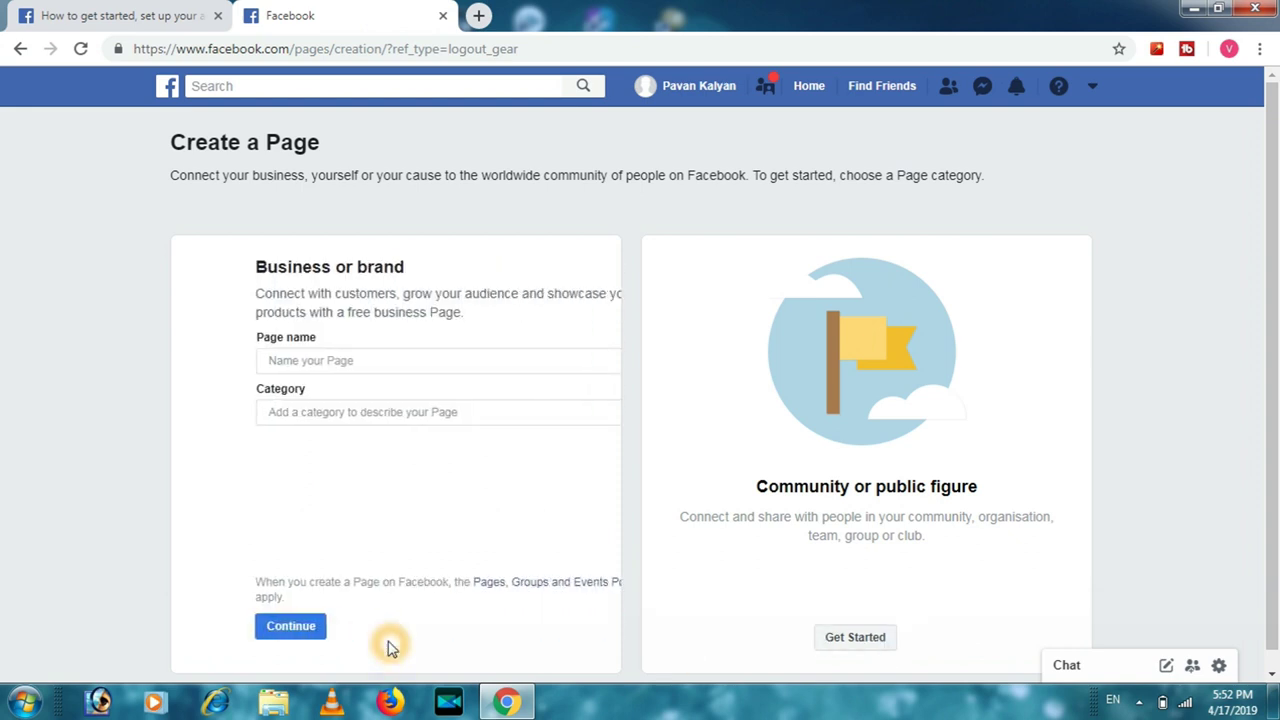
pyautogui.click(273, 364)
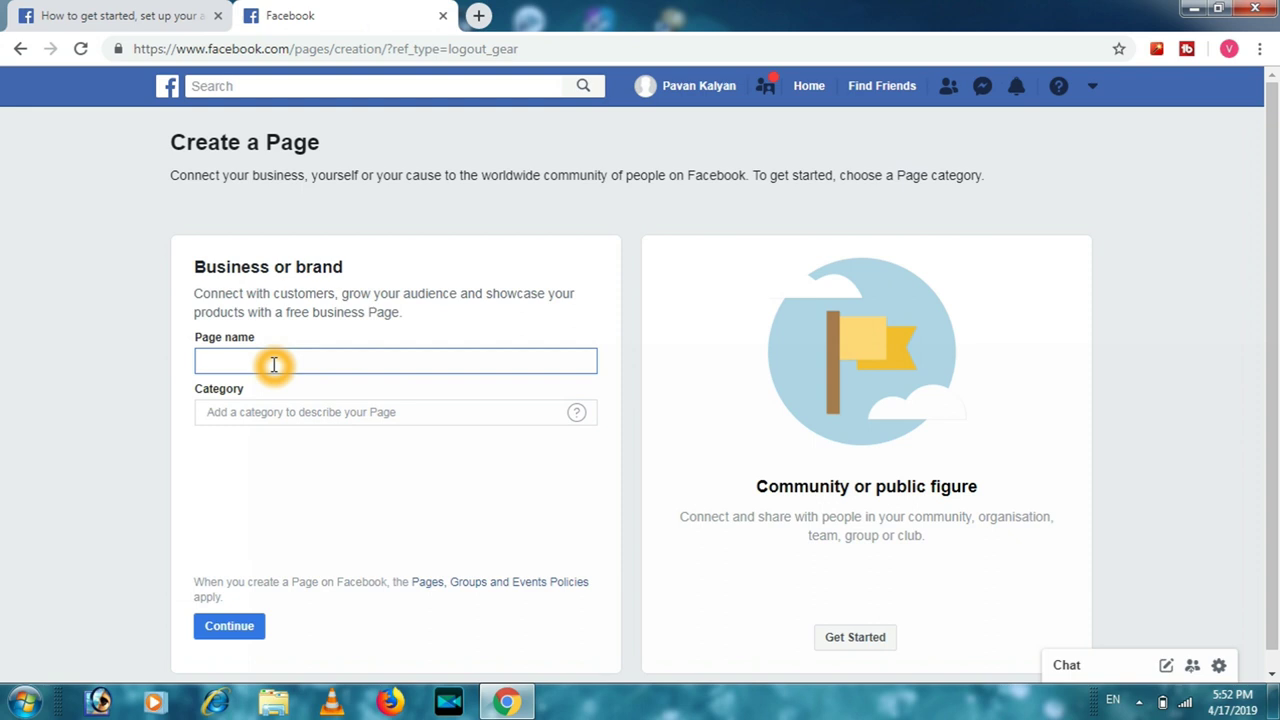
pyautogui.write('kalyan tech ideas')
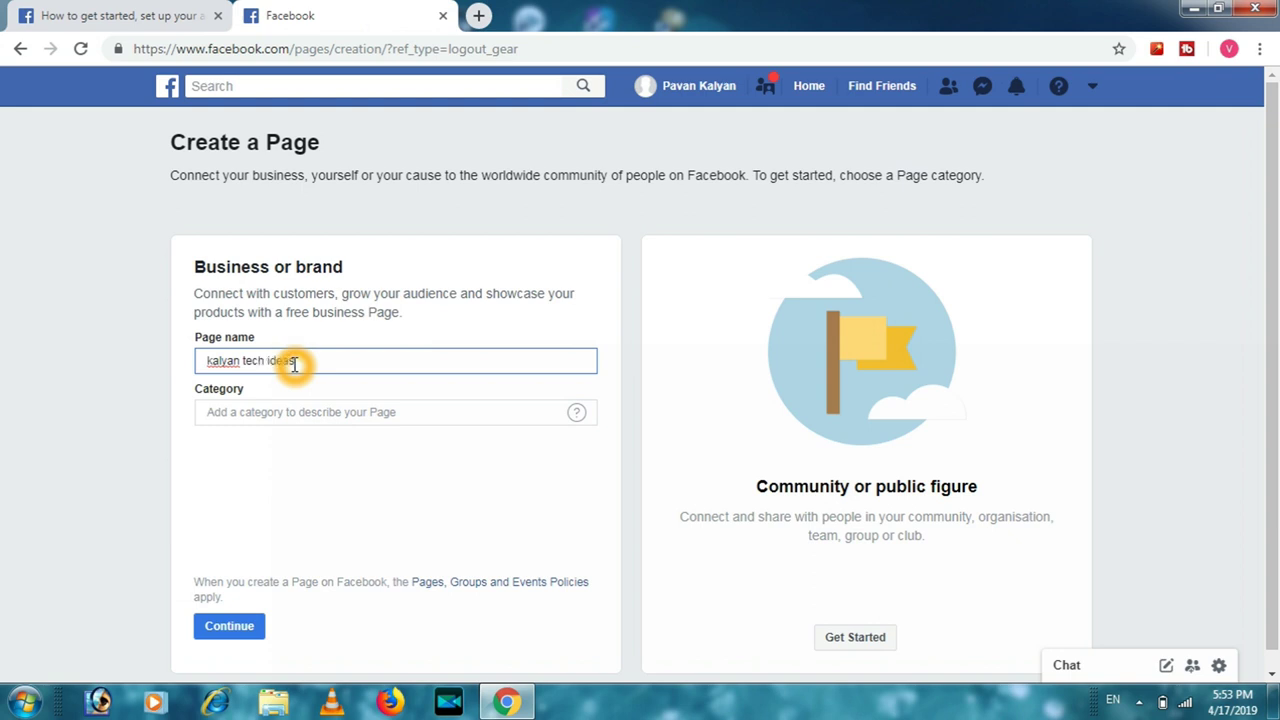
pyautogui.click(378, 386)
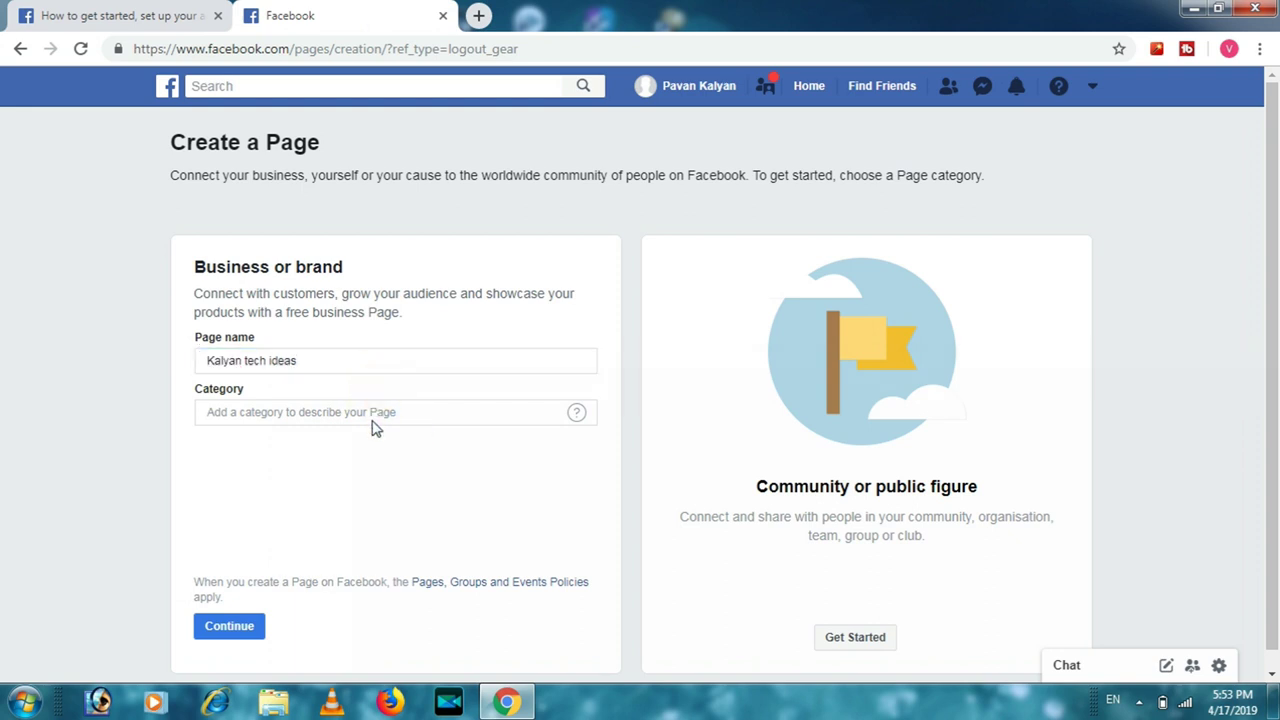
# Set the Page category to "Science, technology and engineering" using the search term "tech", and submit the Page details.
pyautogui.click(372, 421)
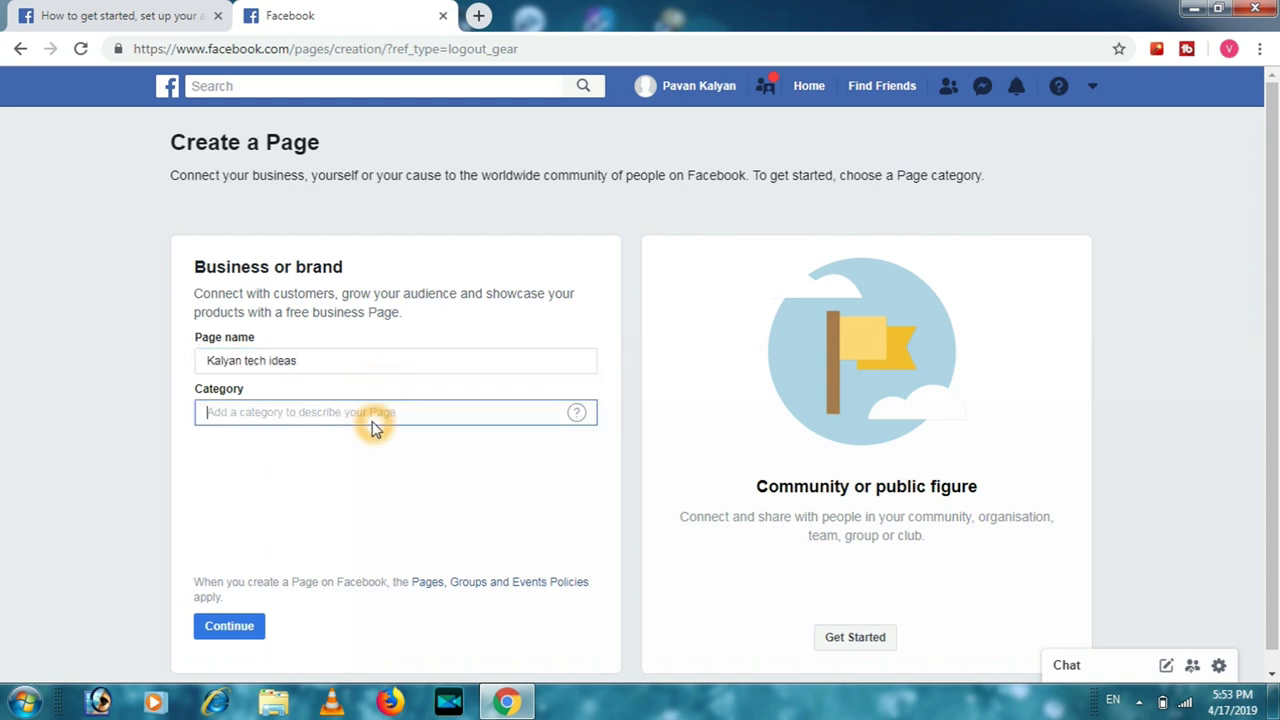
pyautogui.click(578, 413)
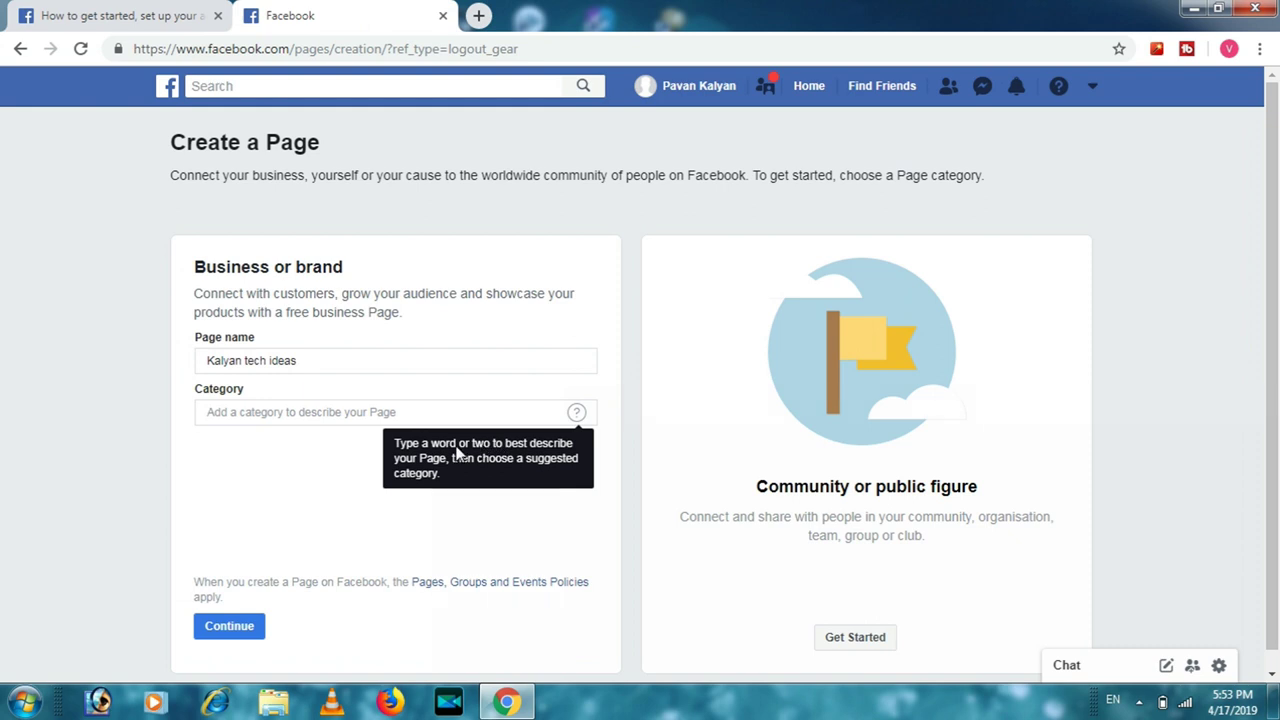
pyautogui.click(406, 411)
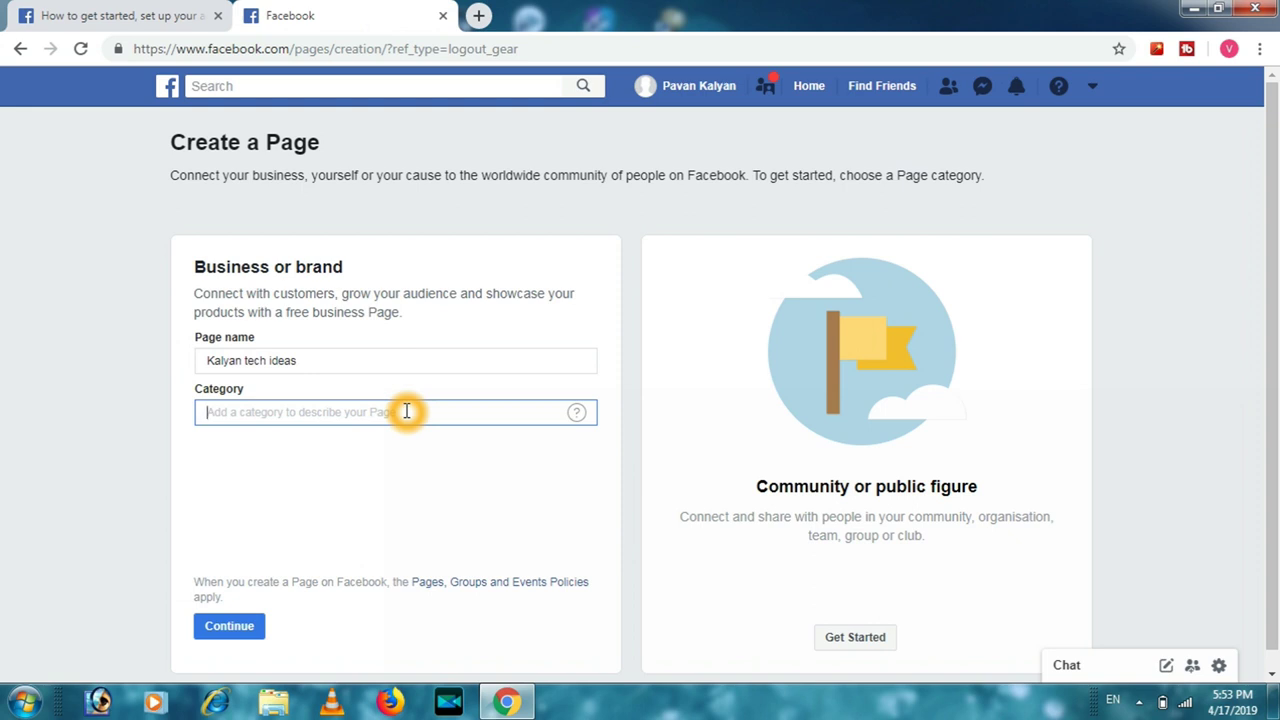
pyautogui.write('s')
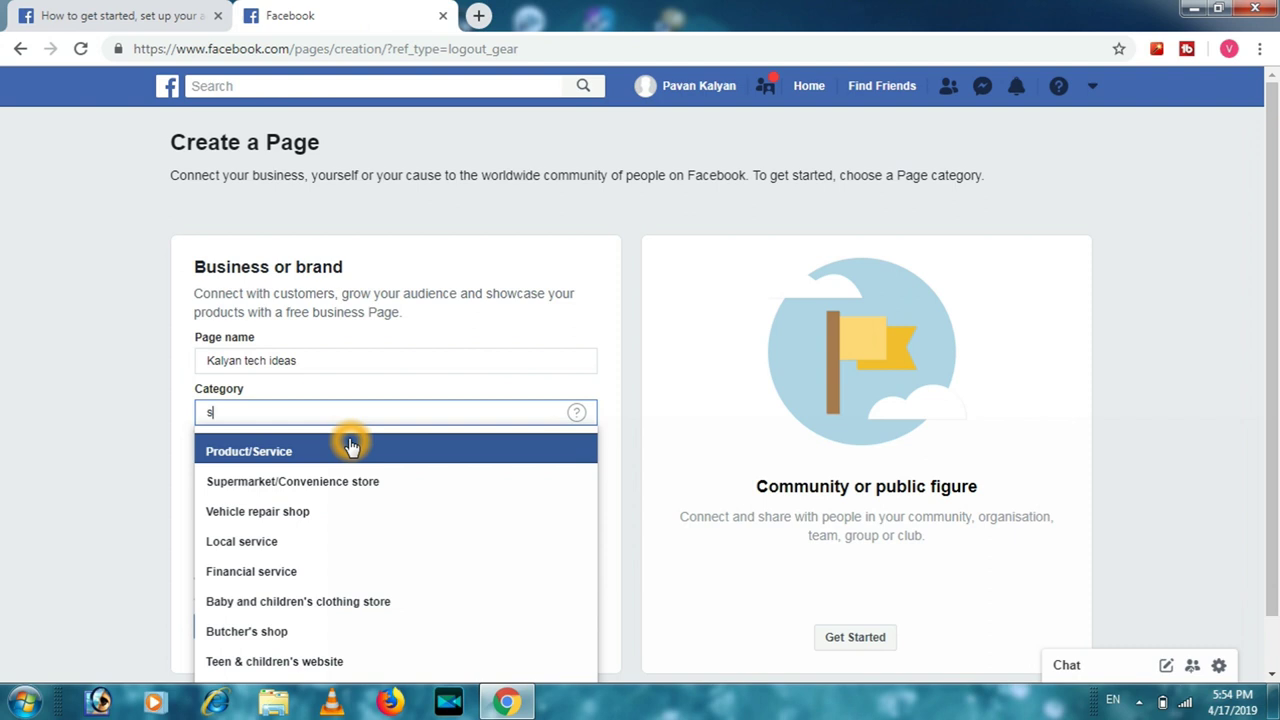
pyautogui.press('BackSpace')
pyautogui.write('tech')
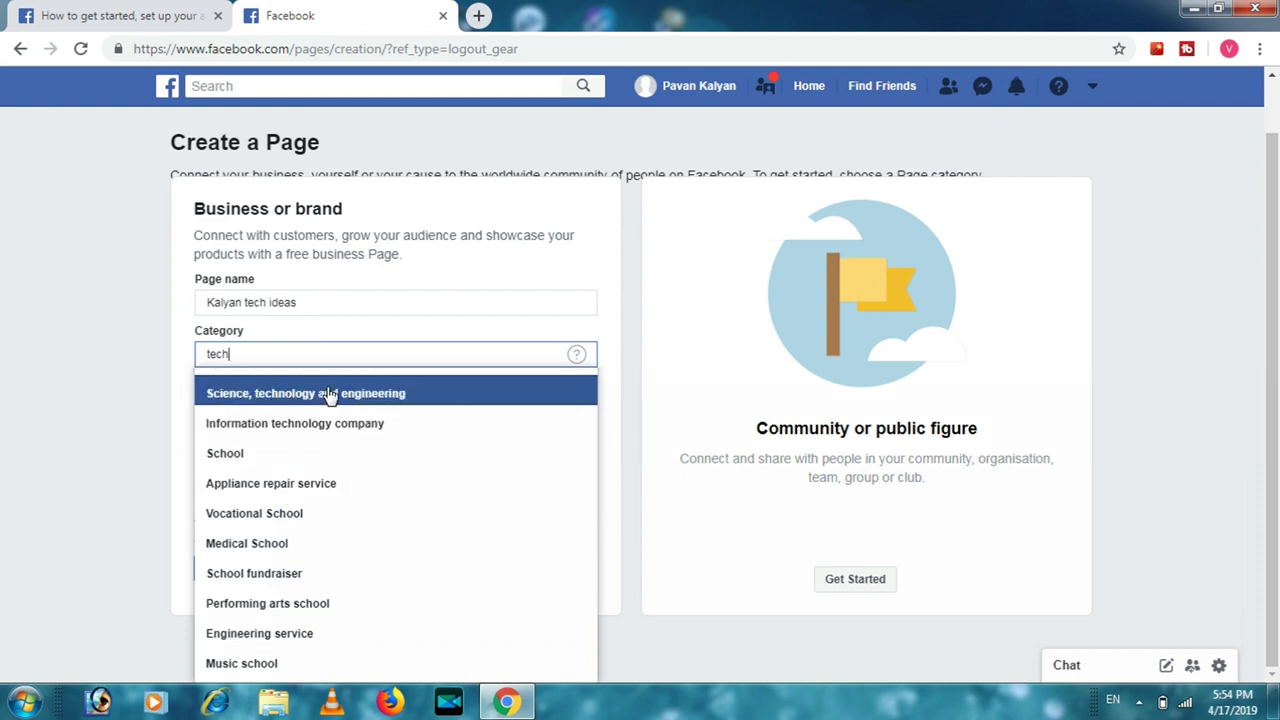
pyautogui.click(370, 393)
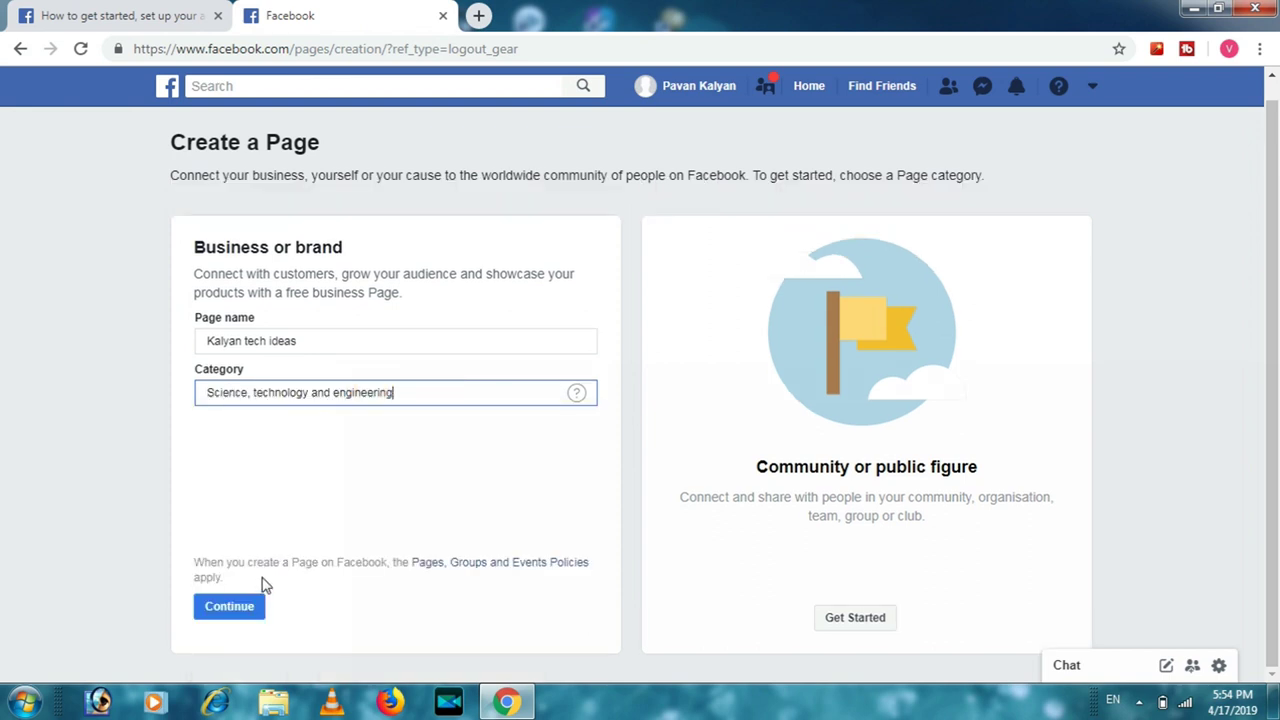
pyautogui.click(240, 610)
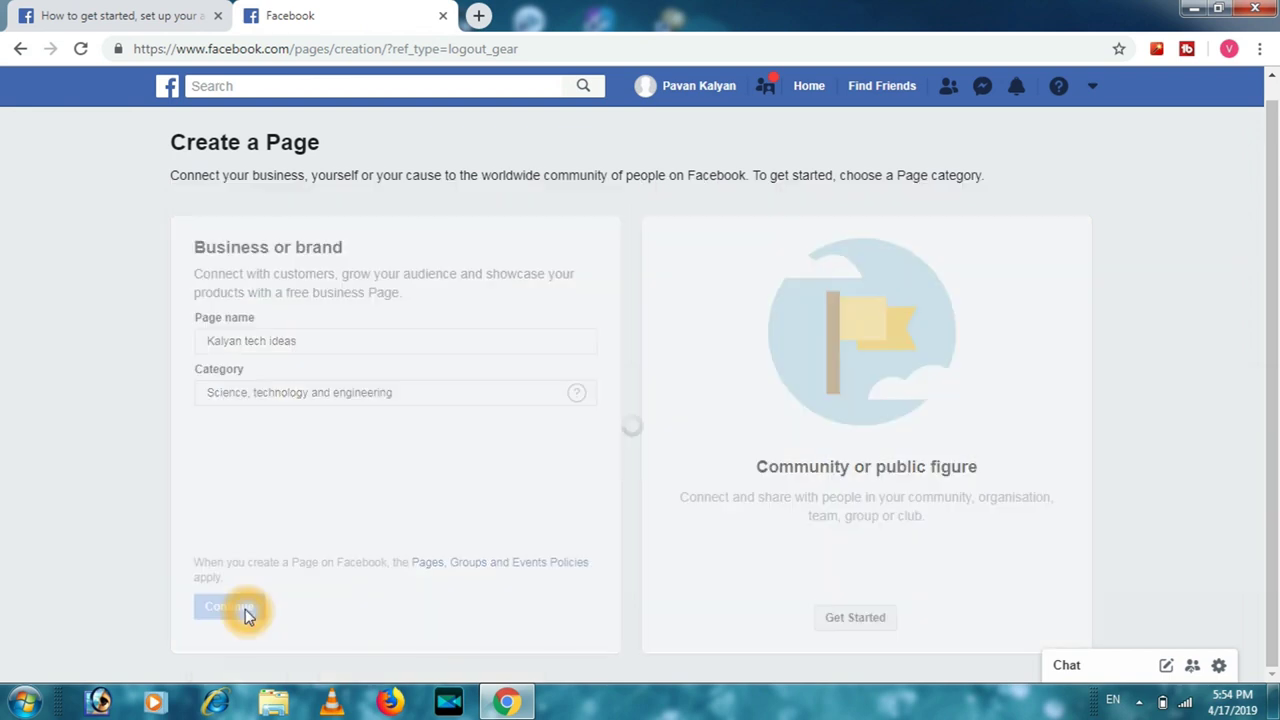
# Skip adding a profile picture to the new Page.
pyautogui.click(951, 502)
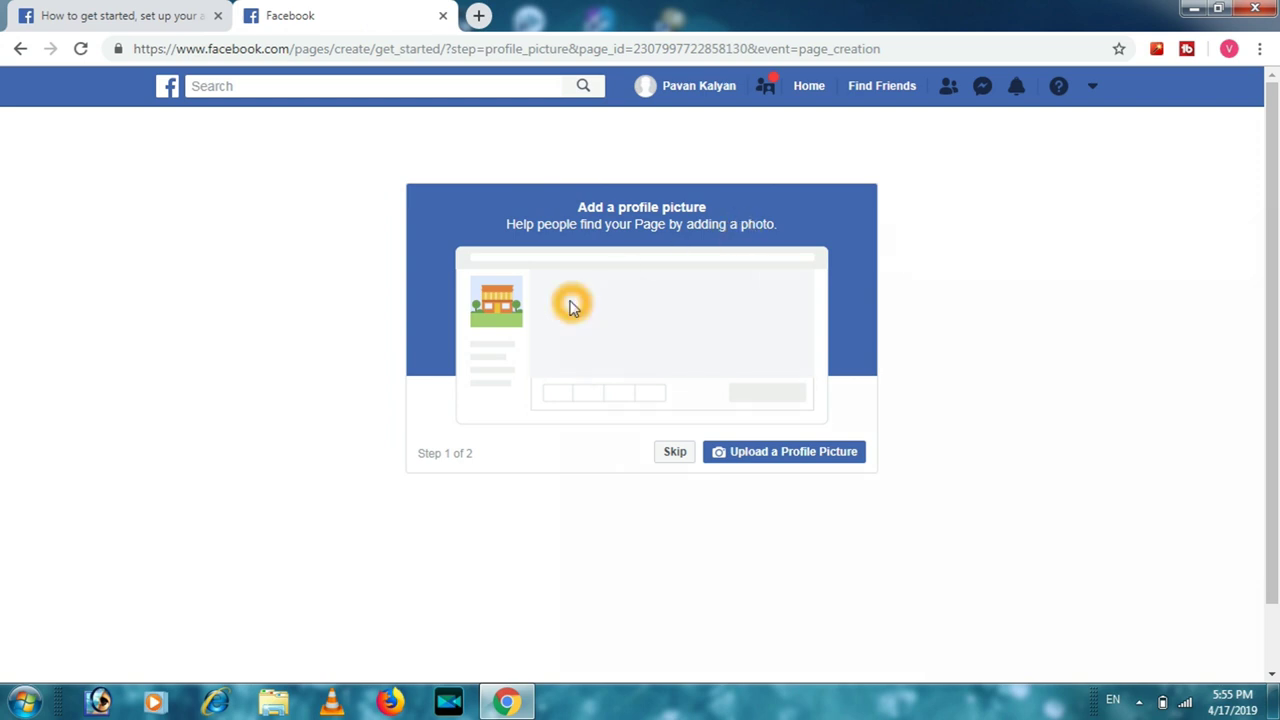
pyautogui.click(672, 460)
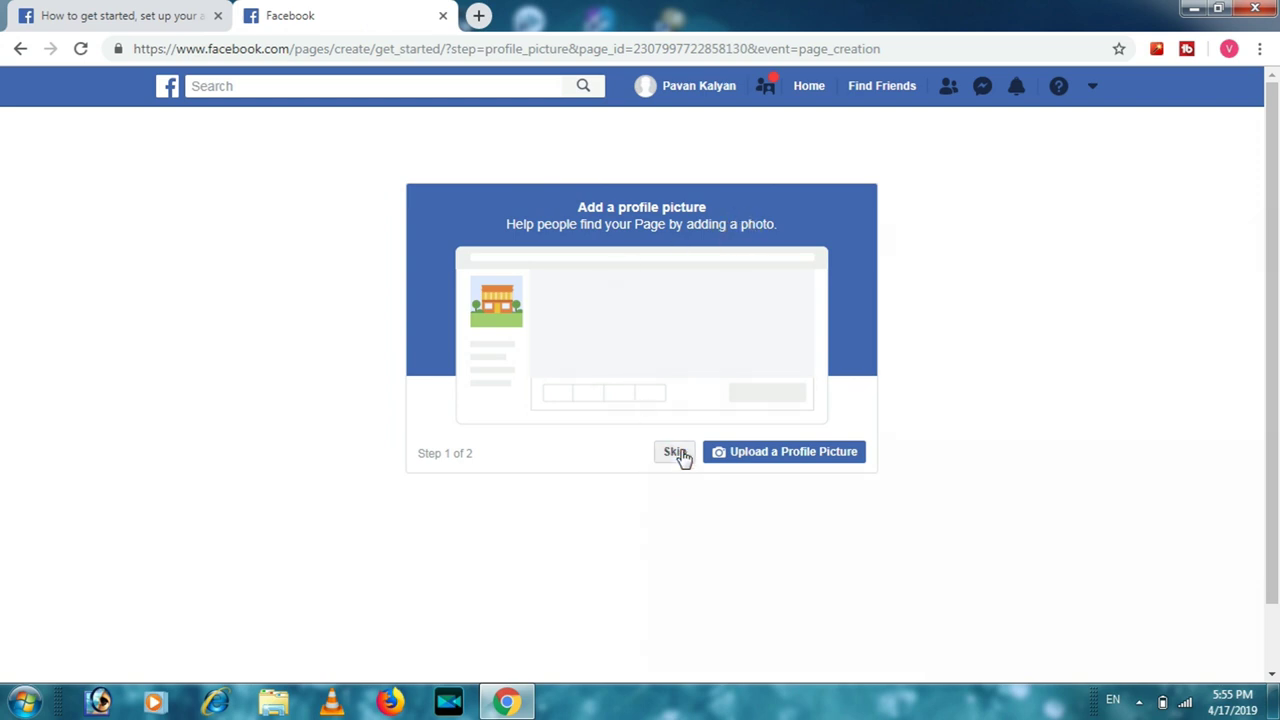
pyautogui.click(789, 455)
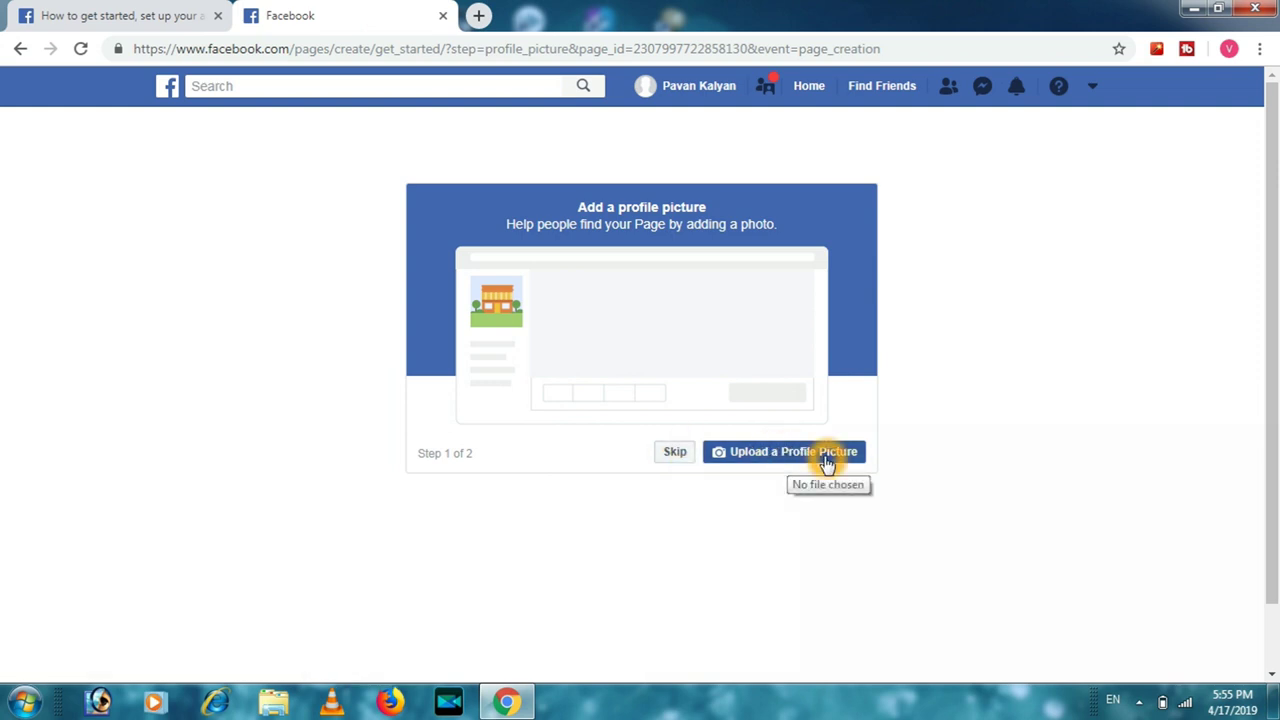
pyautogui.click(678, 455)
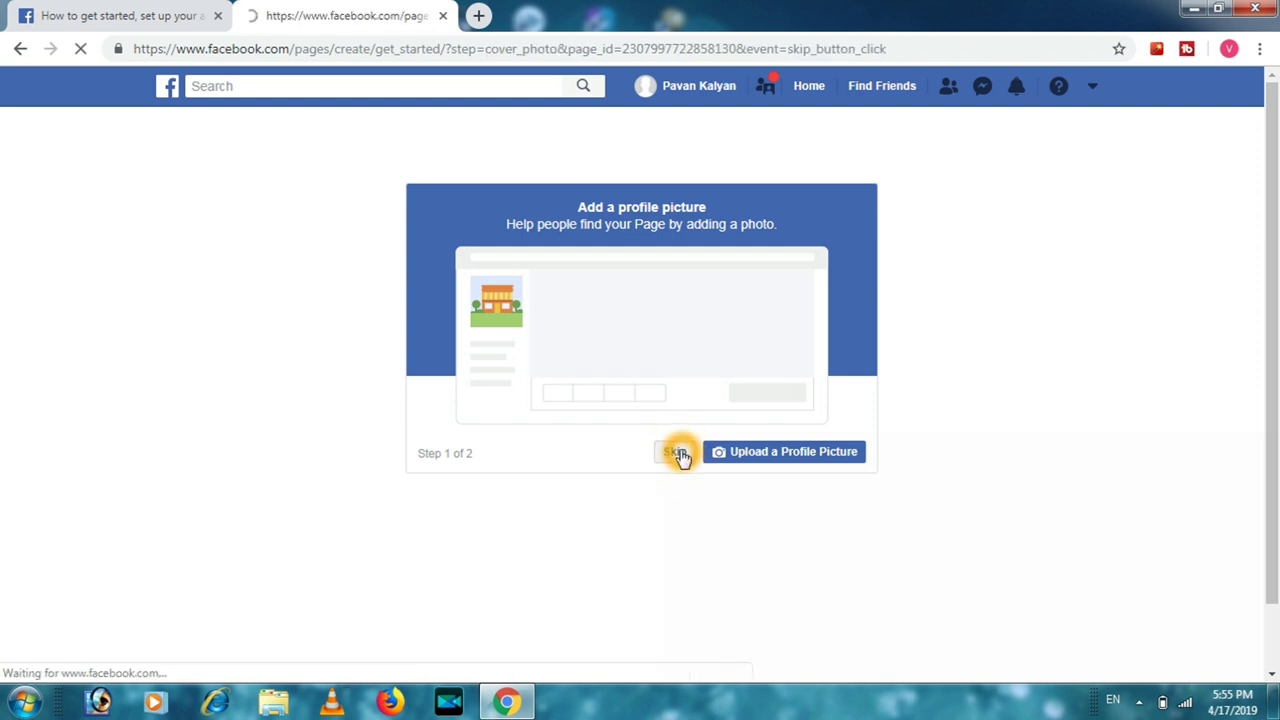
# Skip the cover photo to finish the Page setup and open the new Page.
pyautogui.click(589, 303)
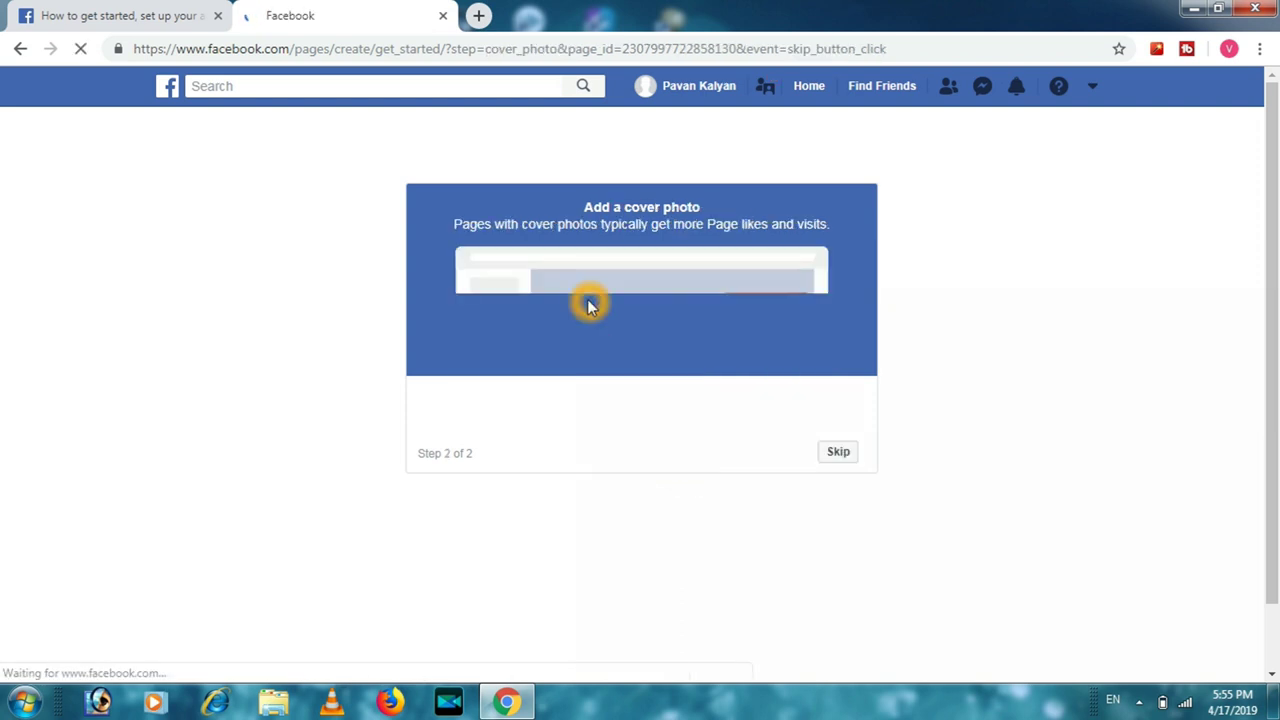
pyautogui.click(505, 373)
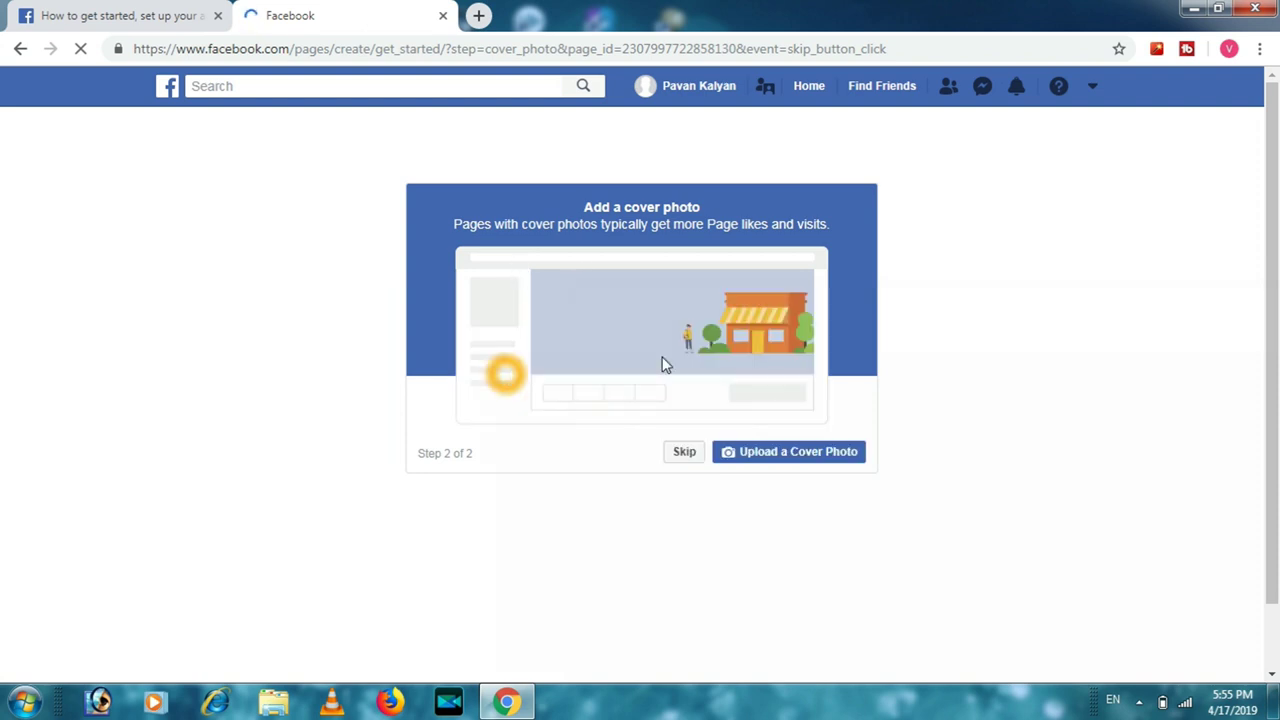
pyautogui.click(771, 377)
pyautogui.click(737, 249)
pyautogui.click(468, 277)
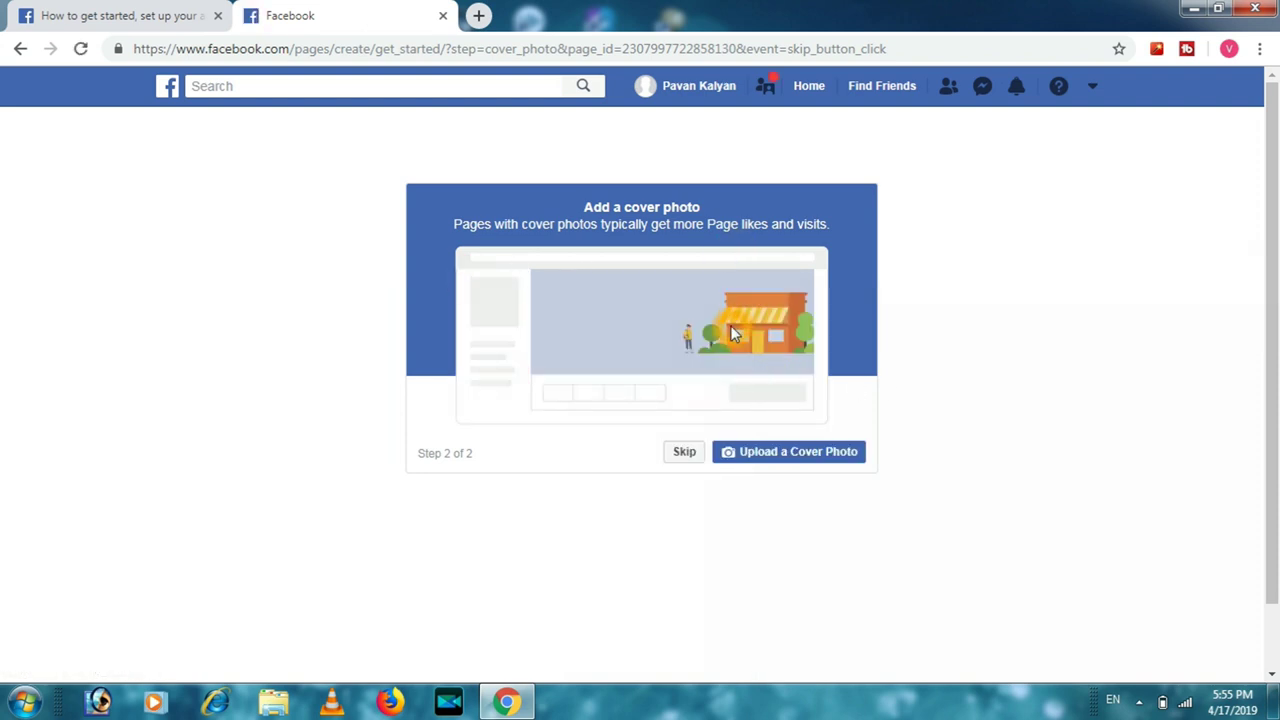
pyautogui.click(660, 380)
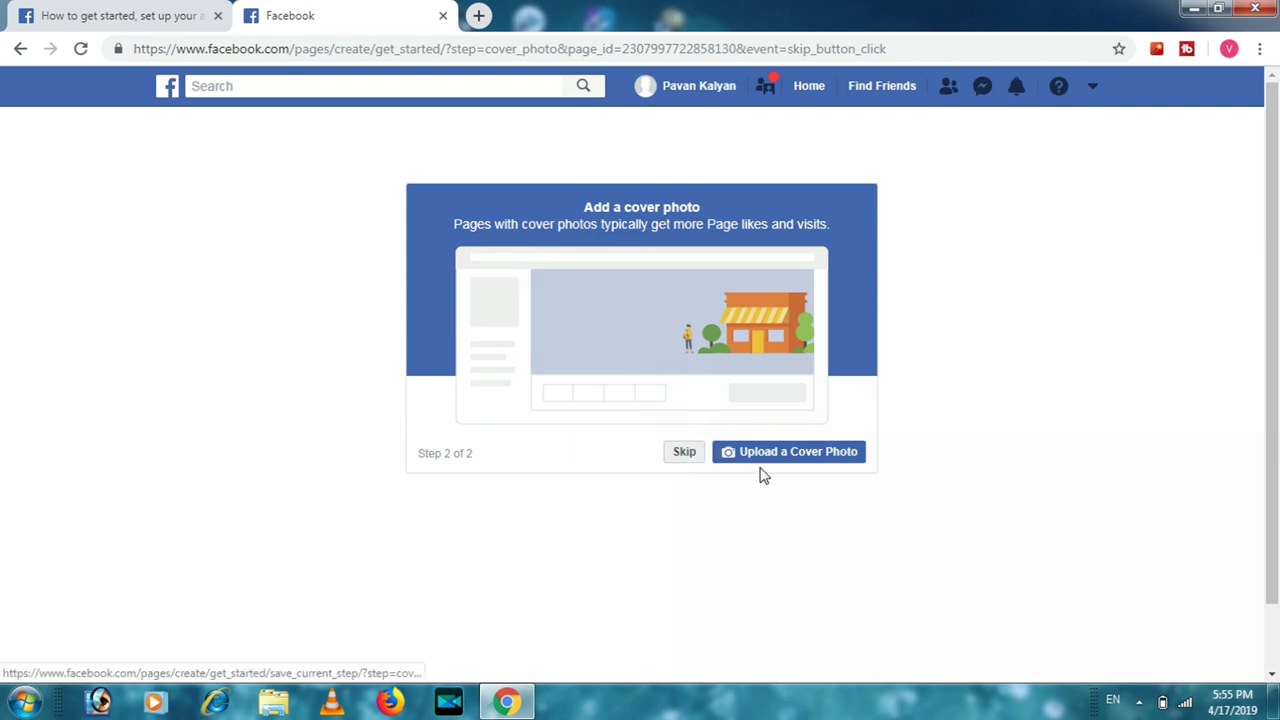
pyautogui.click(826, 466)
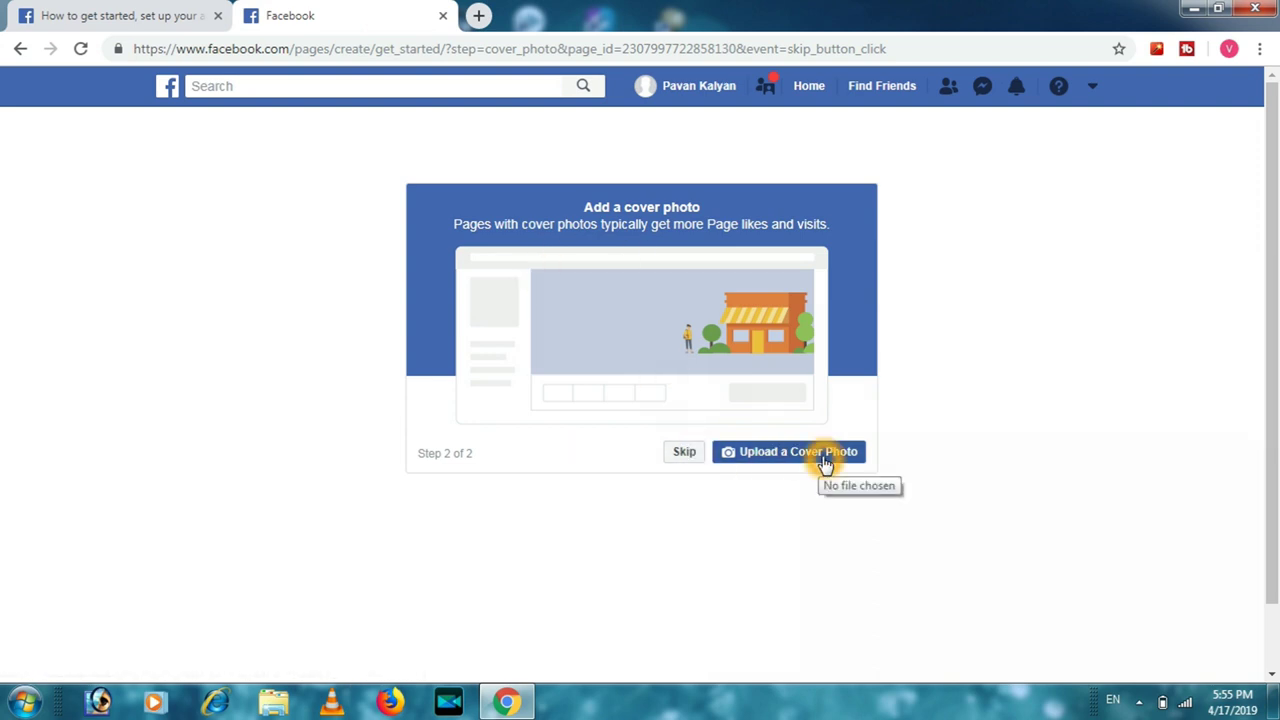
pyautogui.click(692, 455)
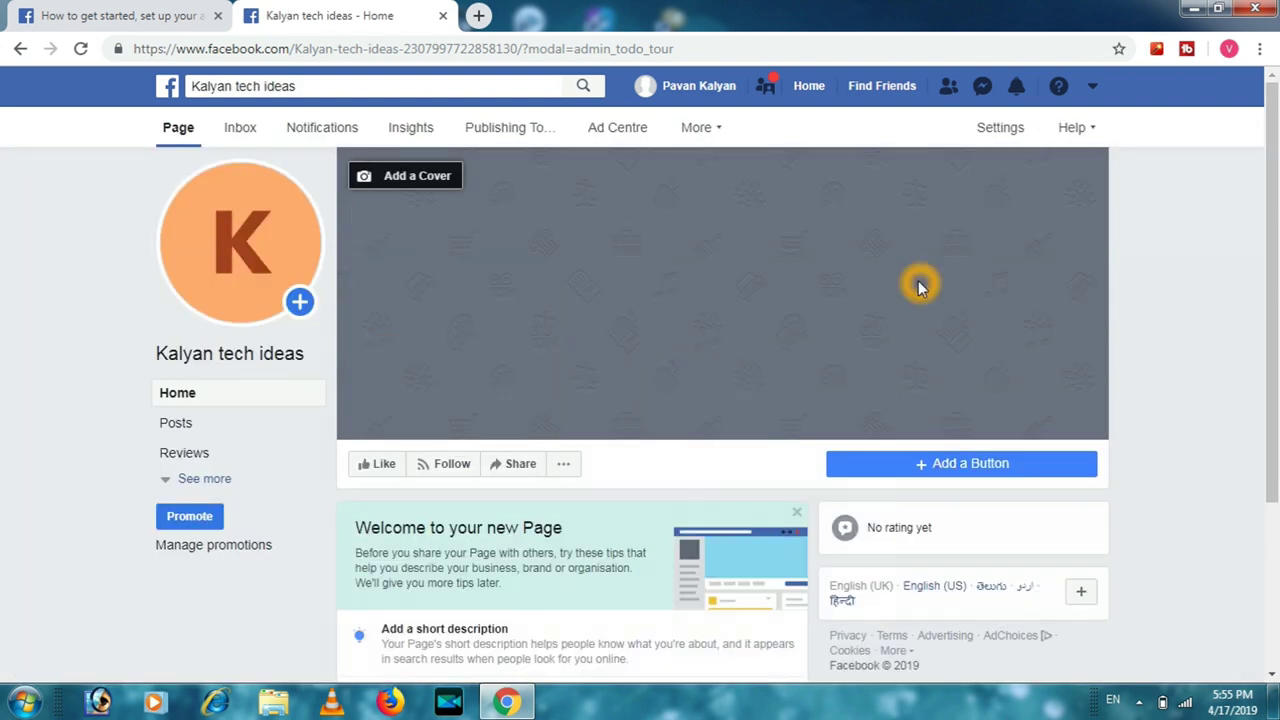
# Look over the new Page's home view, from the cover area and page name down to the post composer.
pyautogui.moveTo(1270, 225); pyautogui.dragTo(1274, 410)
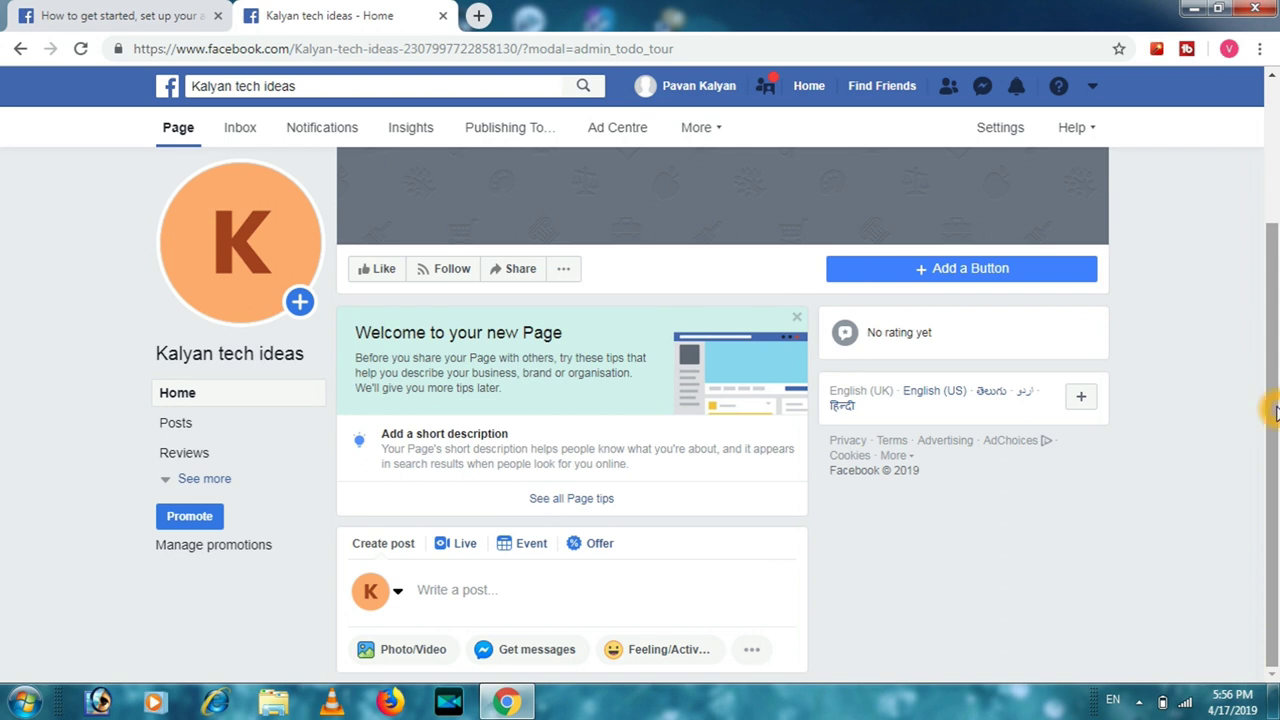
pyautogui.moveTo(1276, 405); pyautogui.dragTo(1276, 294)
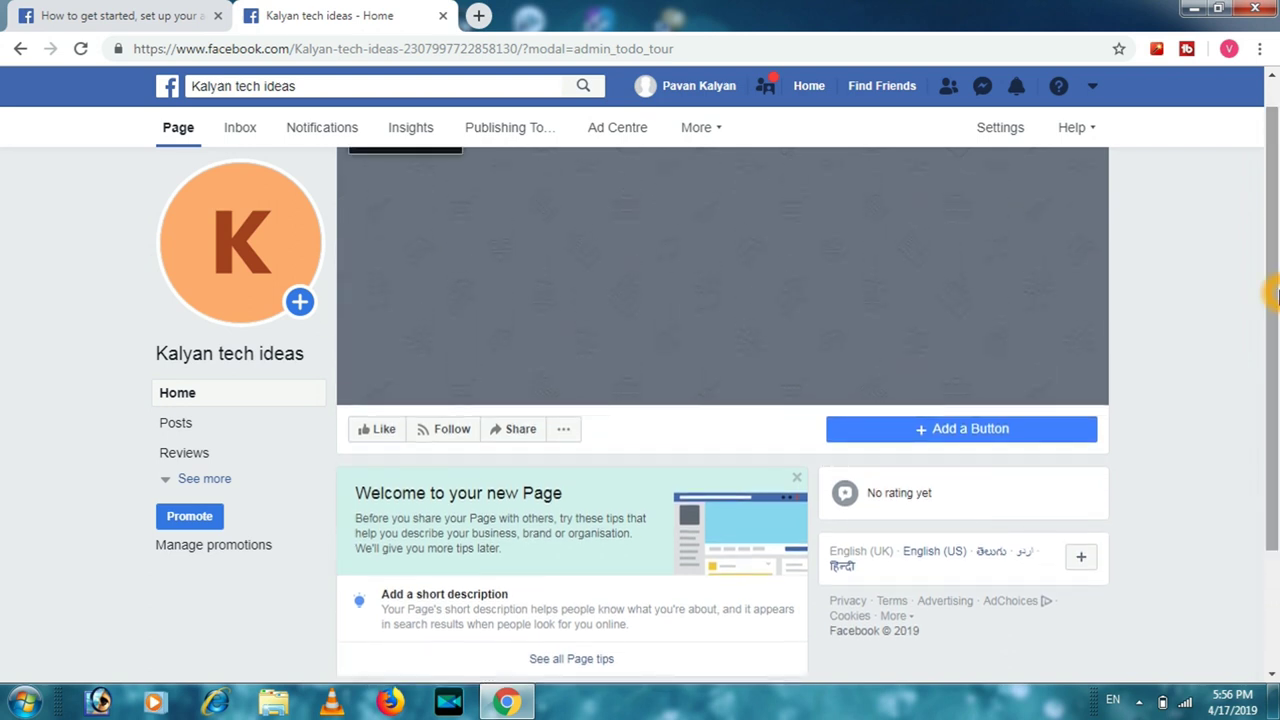
pyautogui.moveTo(1276, 294); pyautogui.dragTo(1274, 248)
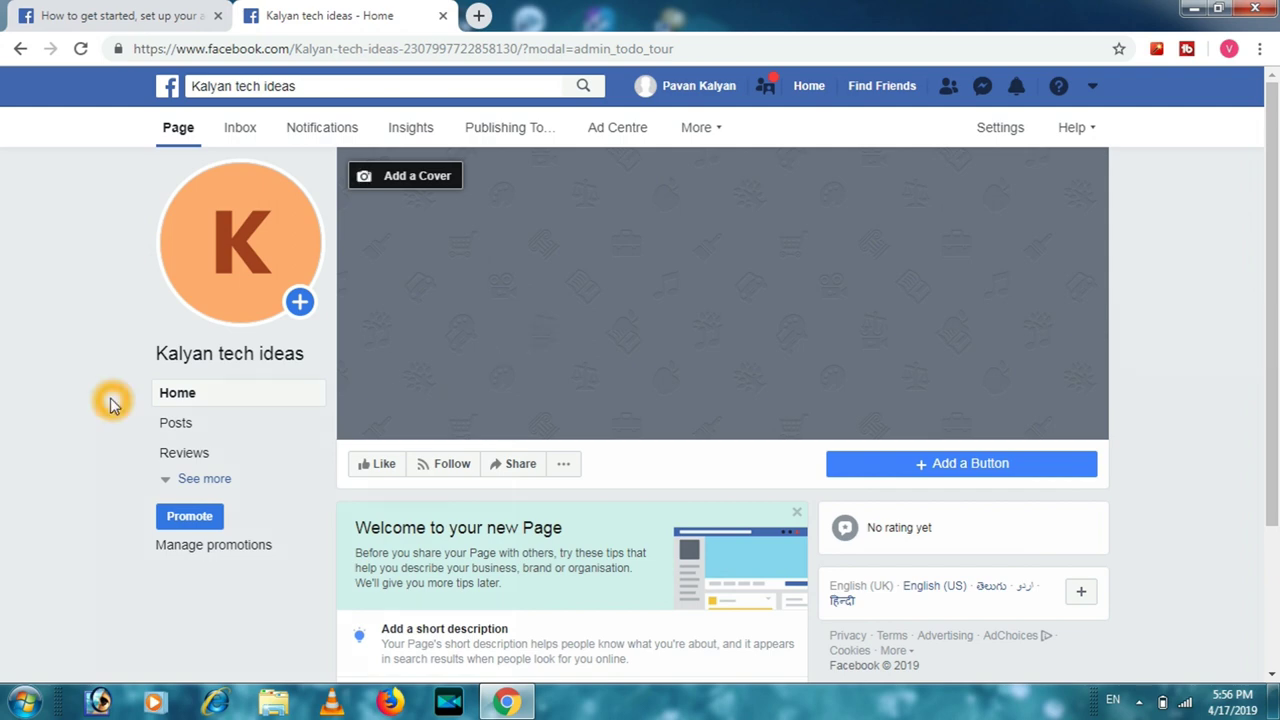
pyautogui.click(276, 368)
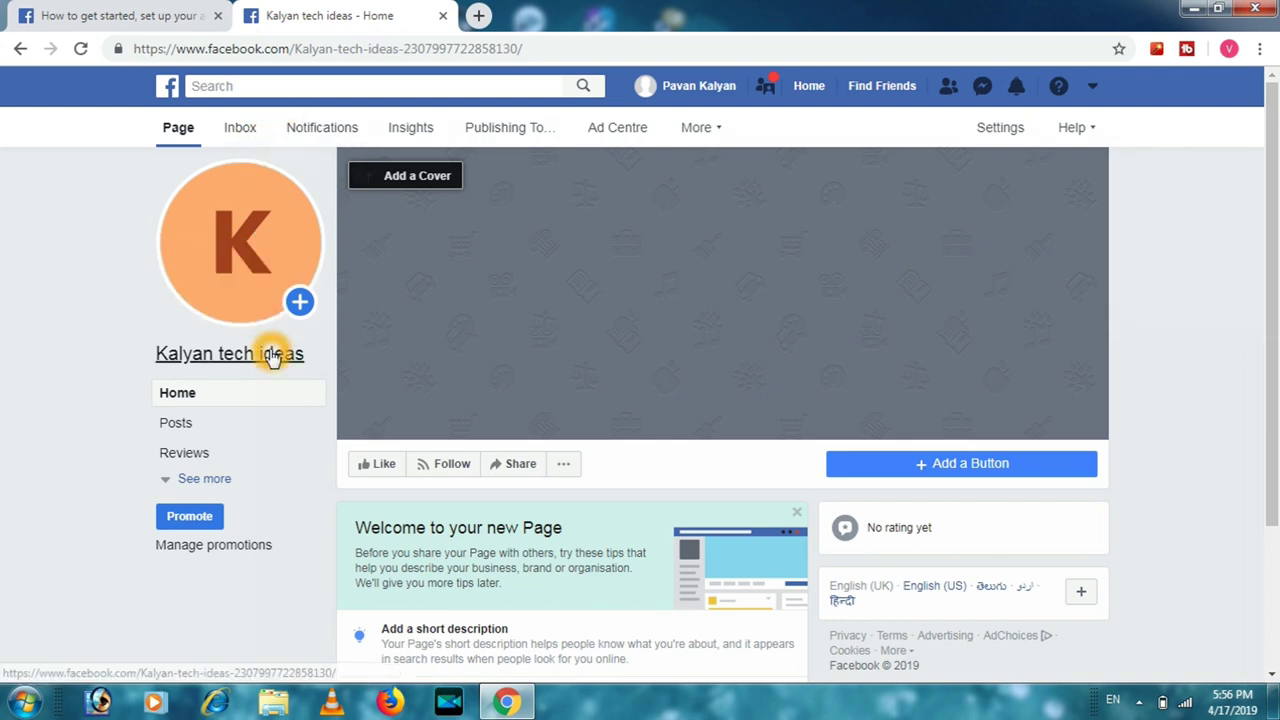
pyautogui.moveTo(1271, 309)
pyautogui.mouseDown()
pyautogui.moveTo(1275, 410)
pyautogui.moveTo(1274, 305)
pyautogui.mouseUp()
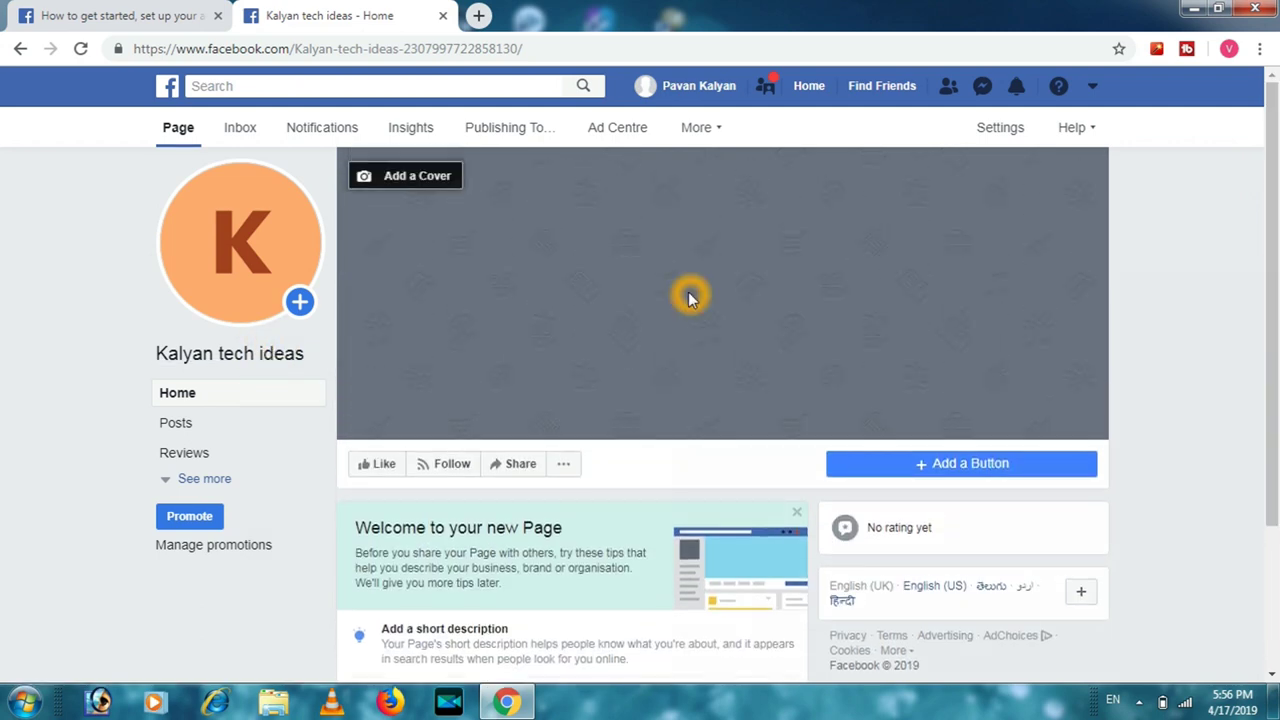
pyautogui.click(369, 474)
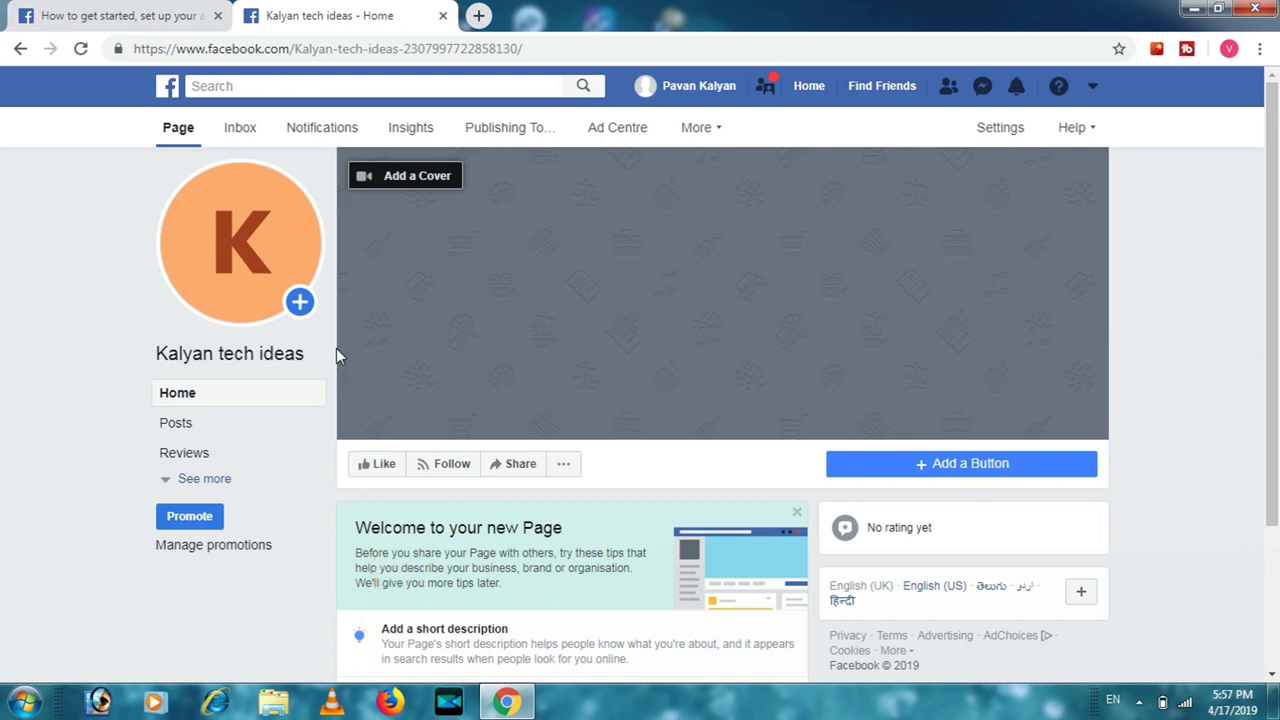
# View the Page's Inbox and its Notifications section.
pyautogui.click(238, 130)
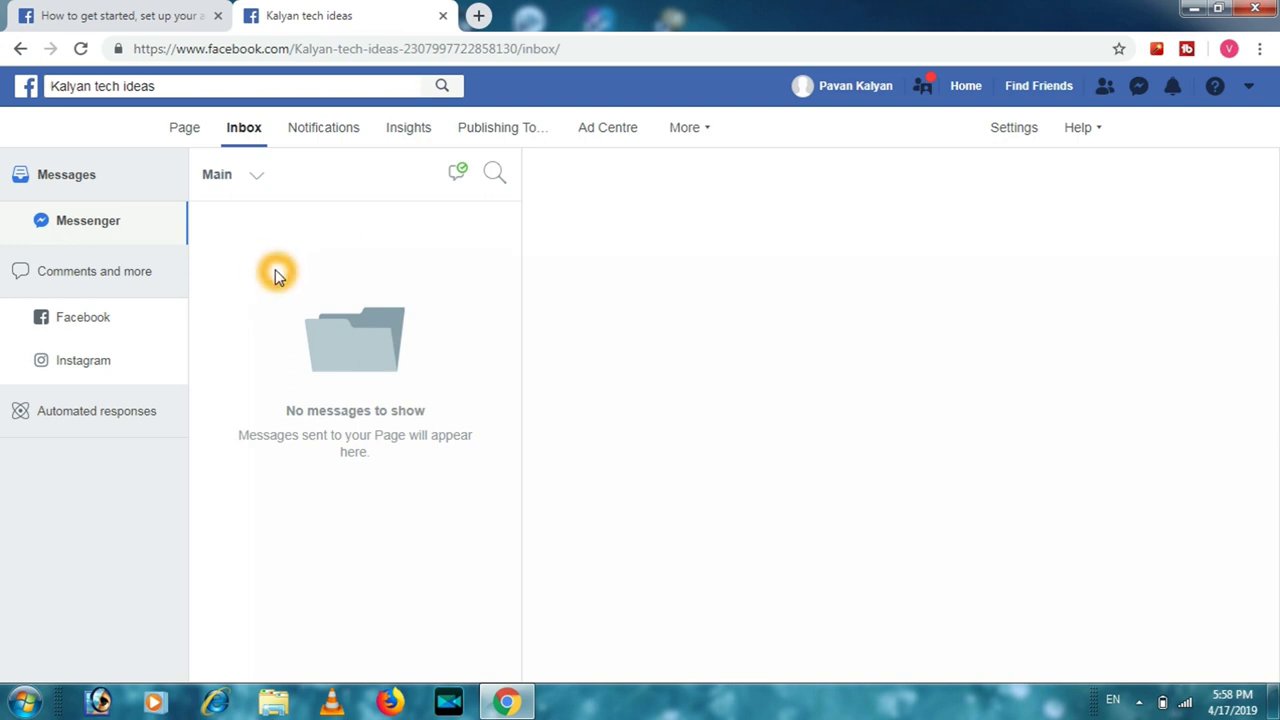
pyautogui.click(357, 129)
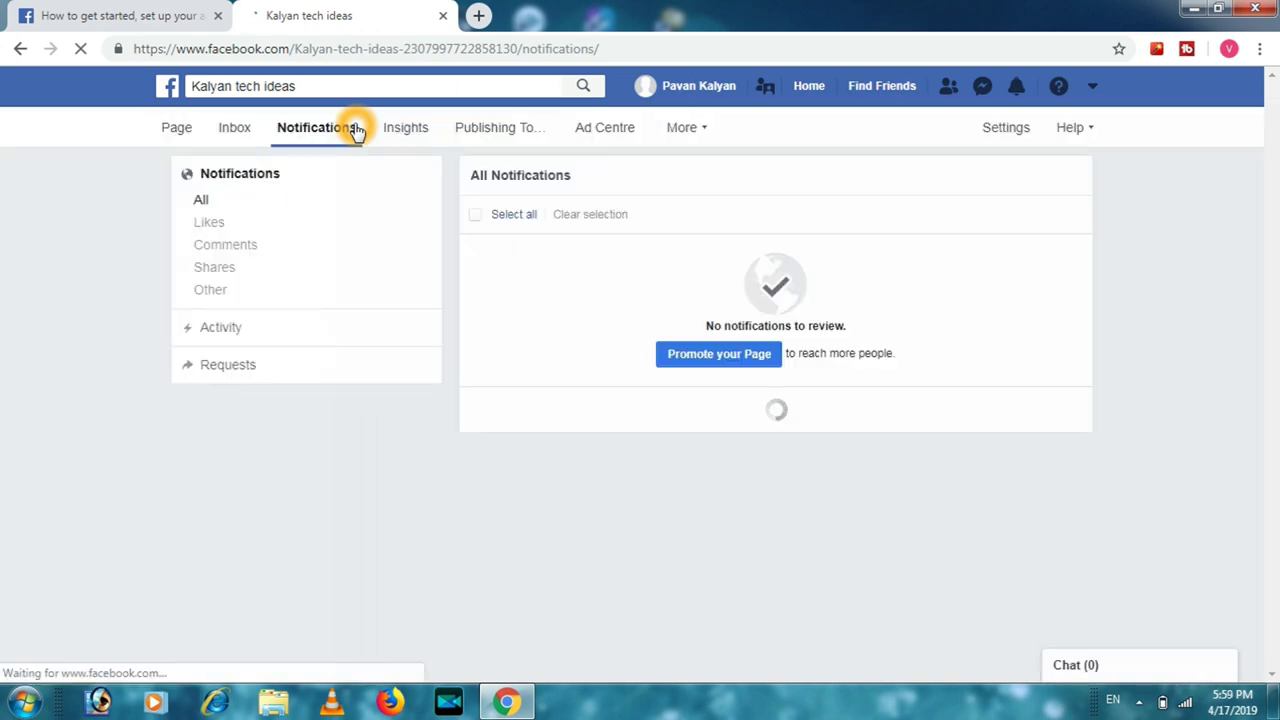
pyautogui.click(363, 266)
pyautogui.click(630, 288)
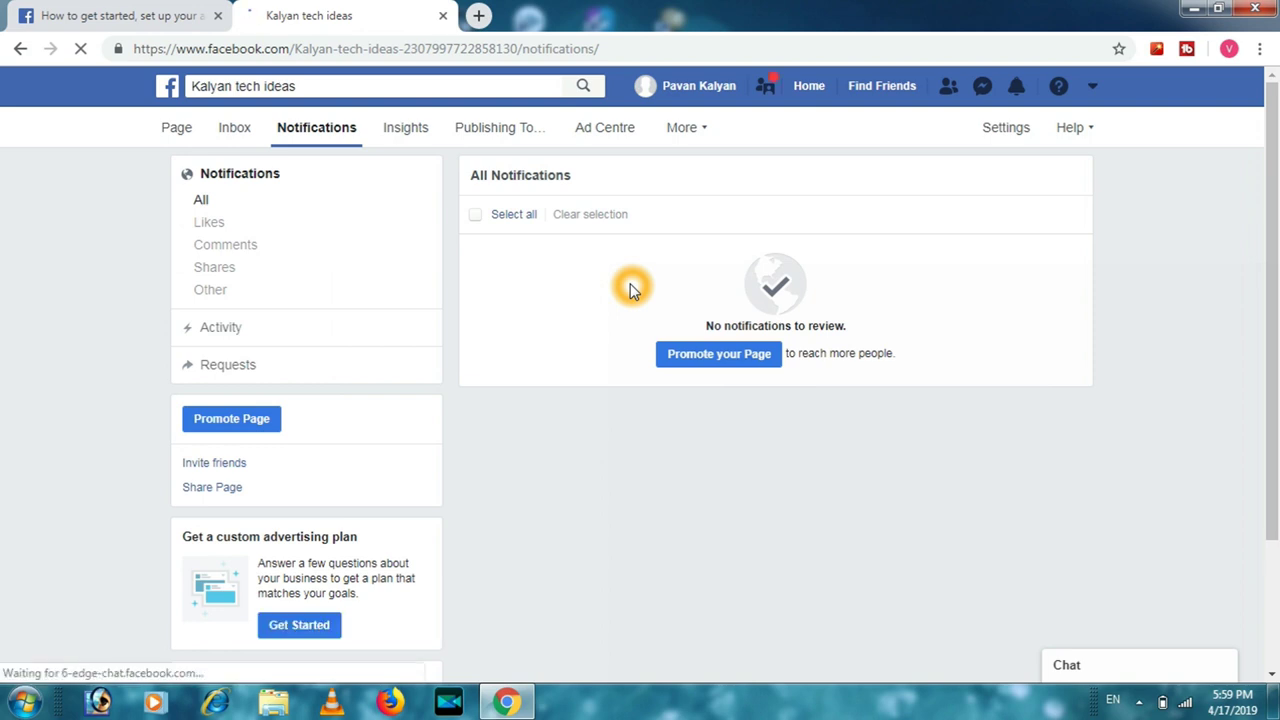
pyautogui.click(740, 371)
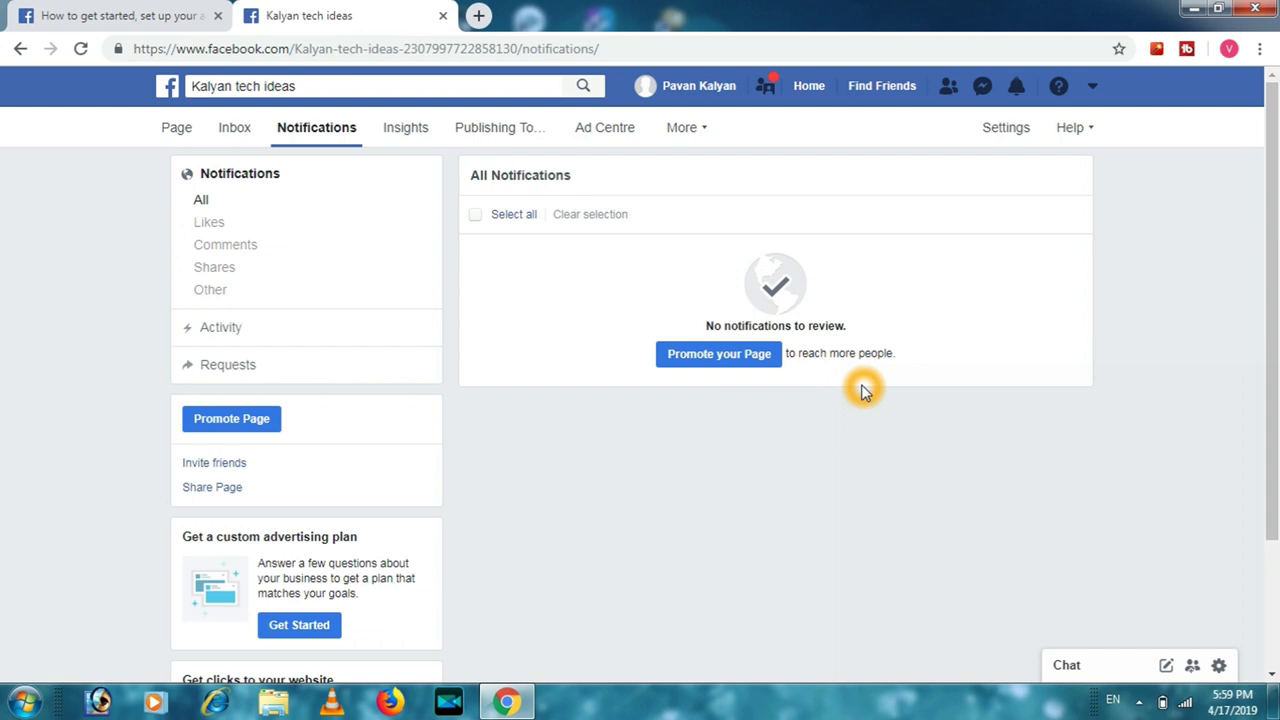
# View the Page's Insights overview and the Published Posts list in Publishing Tools.
pyautogui.click(406, 127)
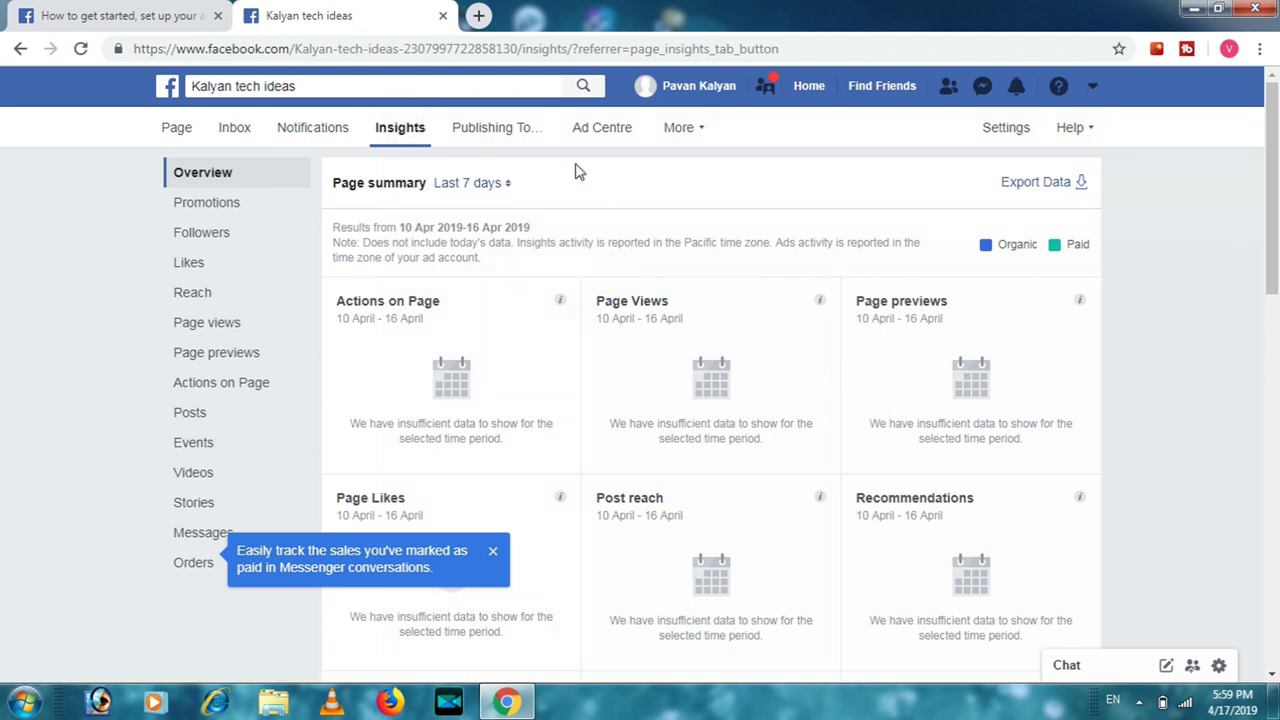
pyautogui.click(509, 133)
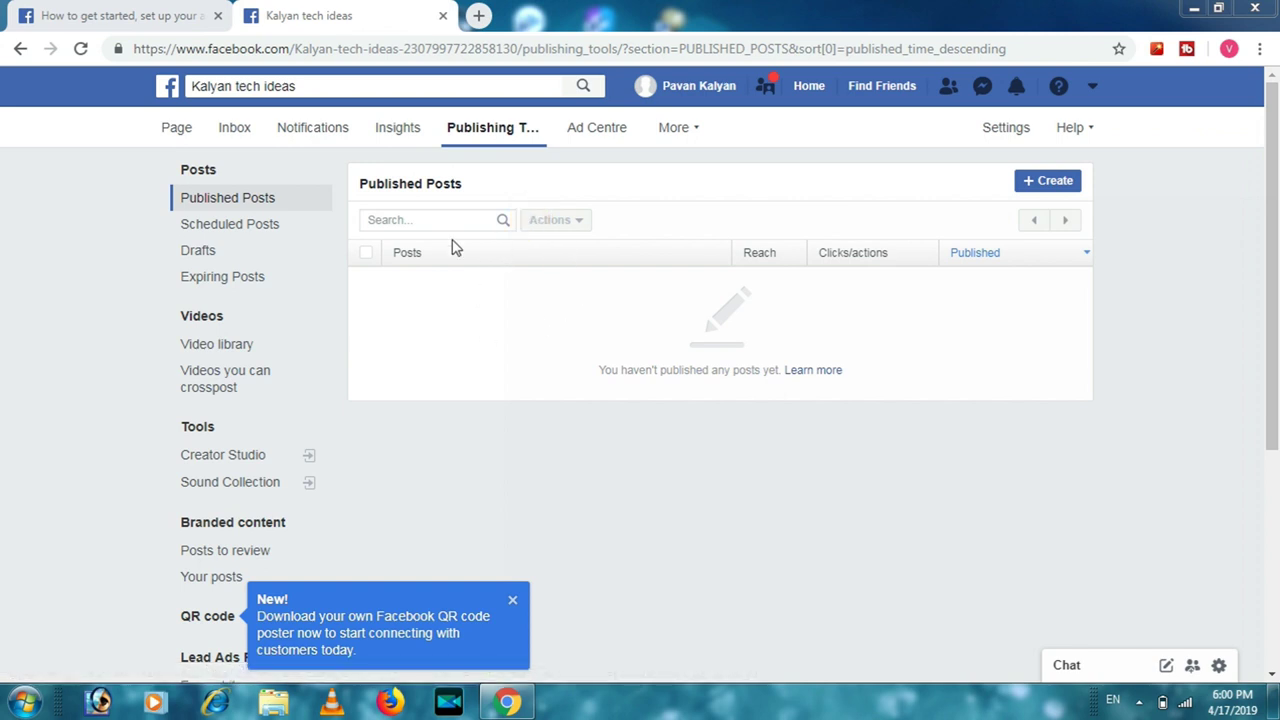
# Examine the Published Posts list and the Posts, Videos and Tools sections of Publishing Tools, including Creator Studio and Sound Collection.
pyautogui.click(502, 280)
pyautogui.click(718, 326)
pyautogui.click(496, 296)
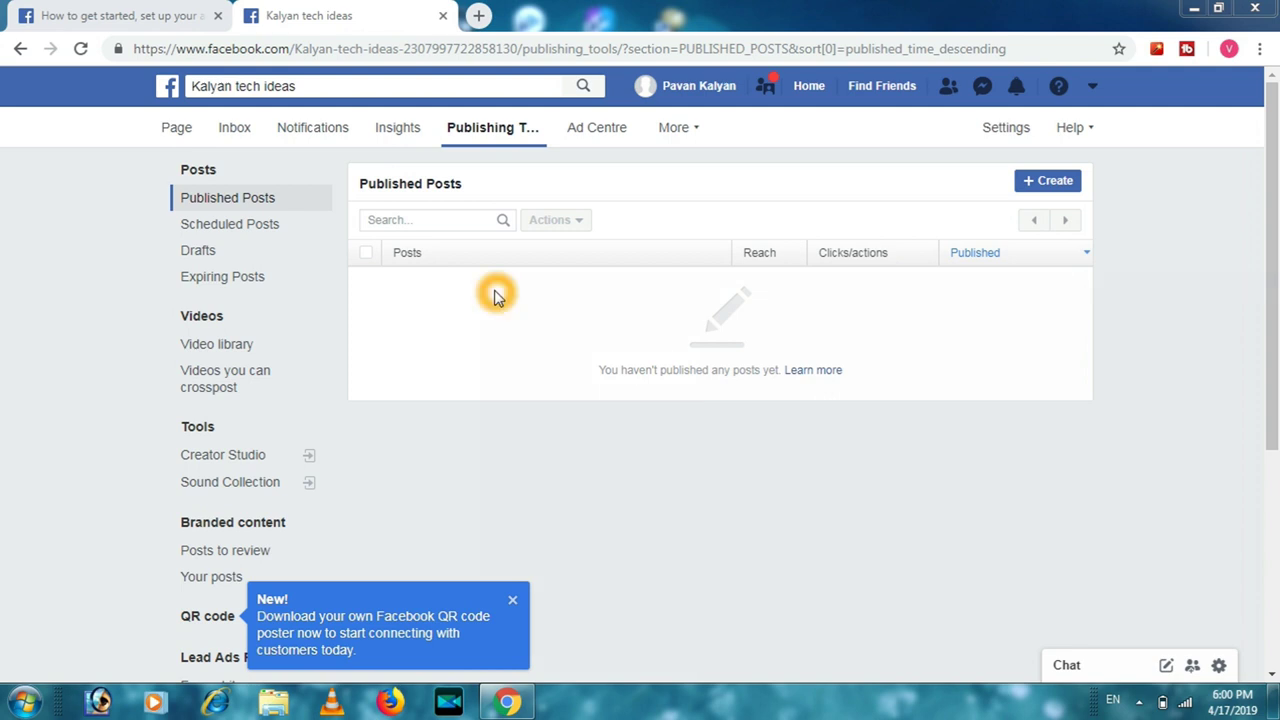
pyautogui.click(680, 306)
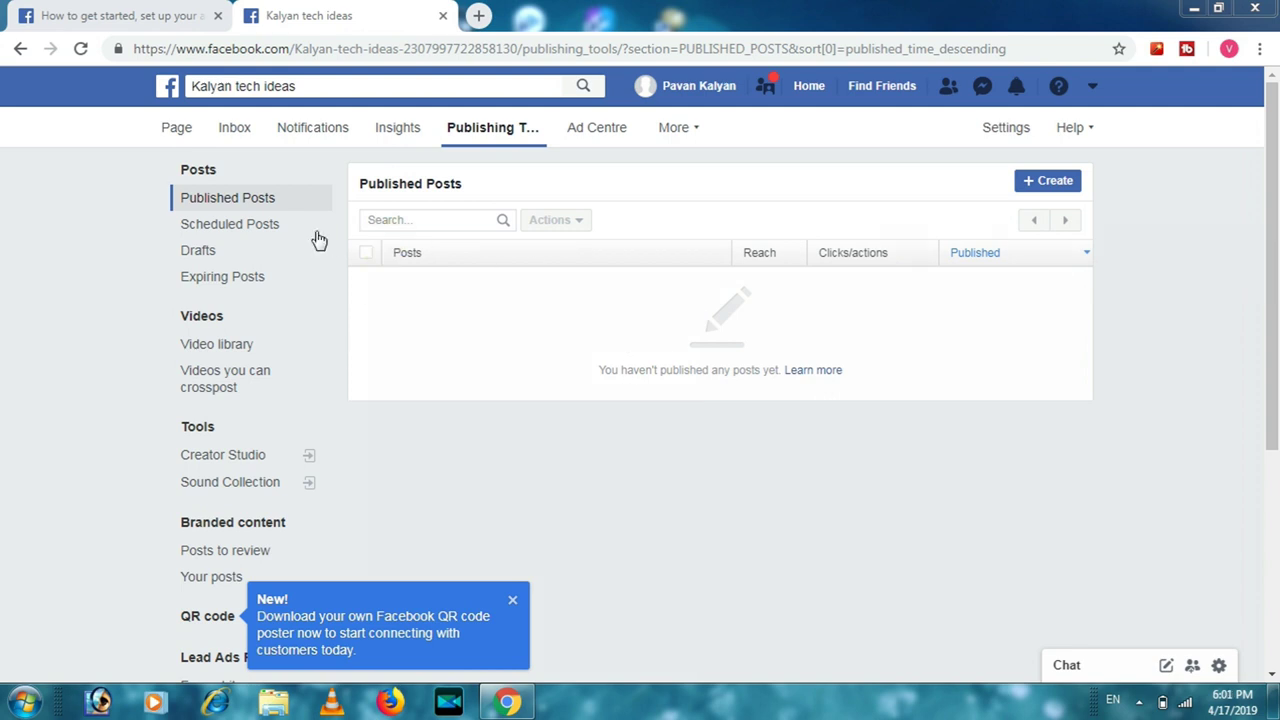
pyautogui.click(243, 198)
pyautogui.click(309, 242)
pyautogui.click(332, 283)
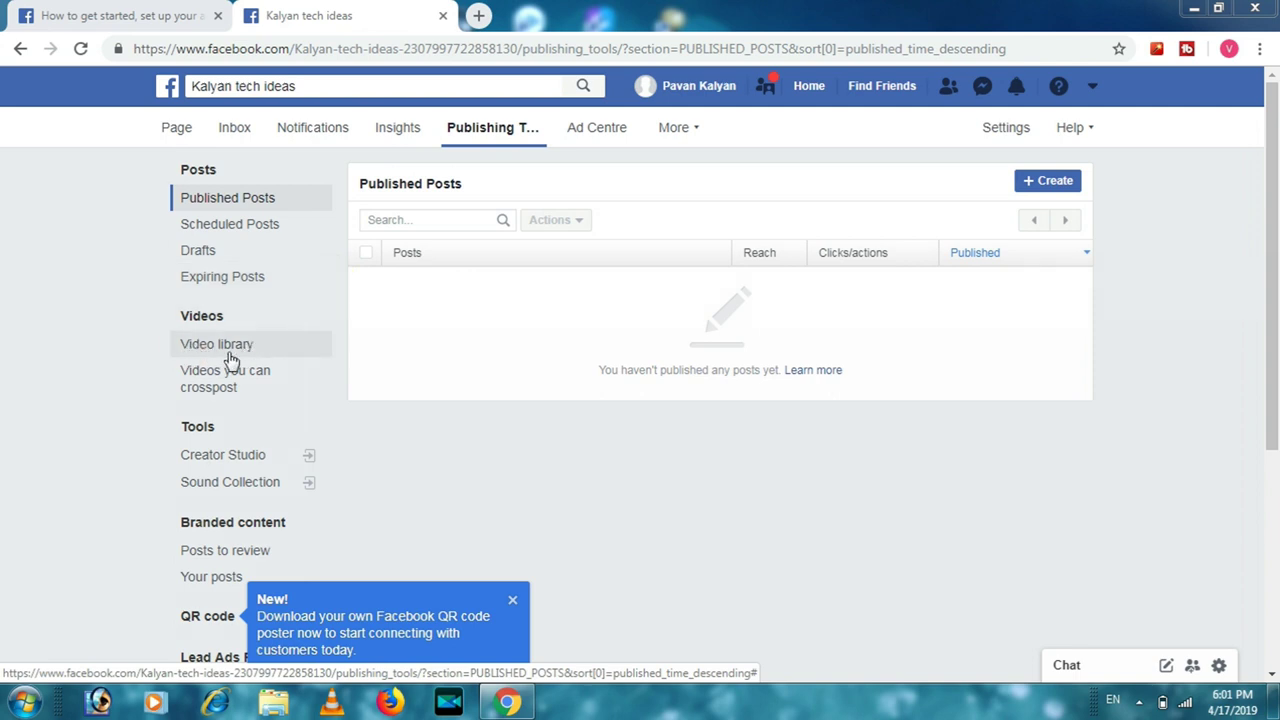
pyautogui.click(338, 377)
pyautogui.click(234, 488)
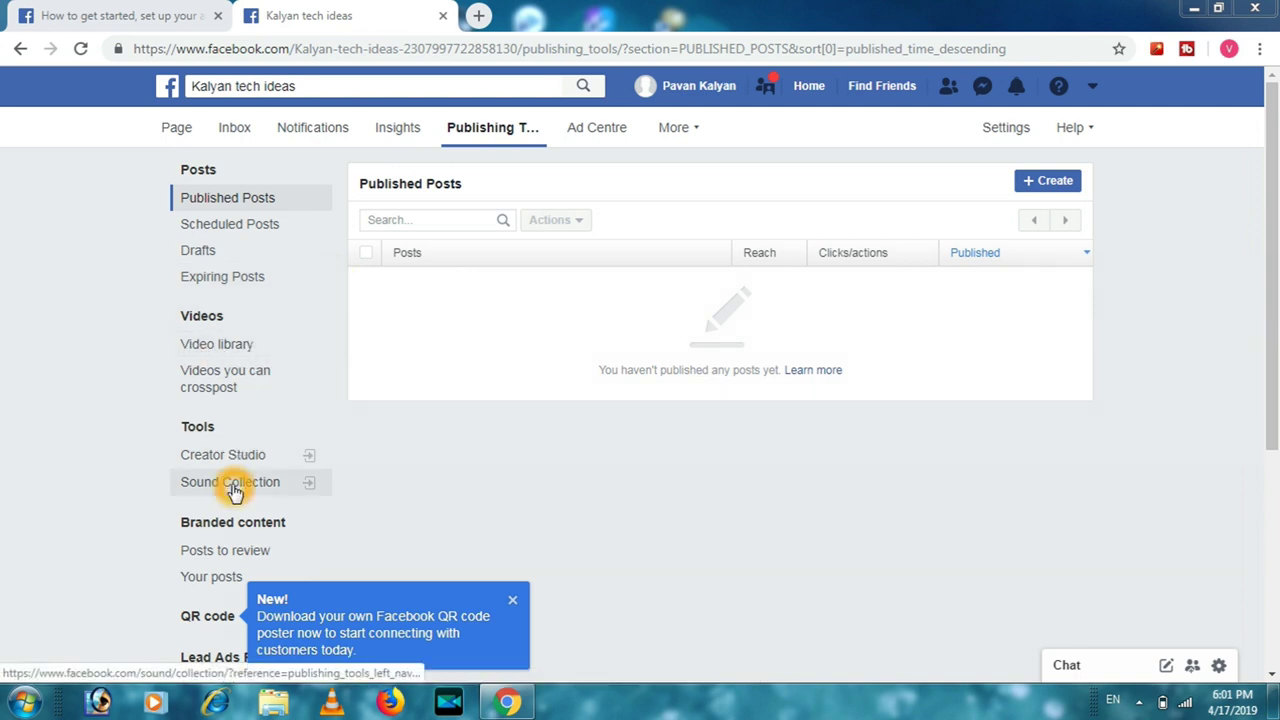
pyautogui.click(242, 461)
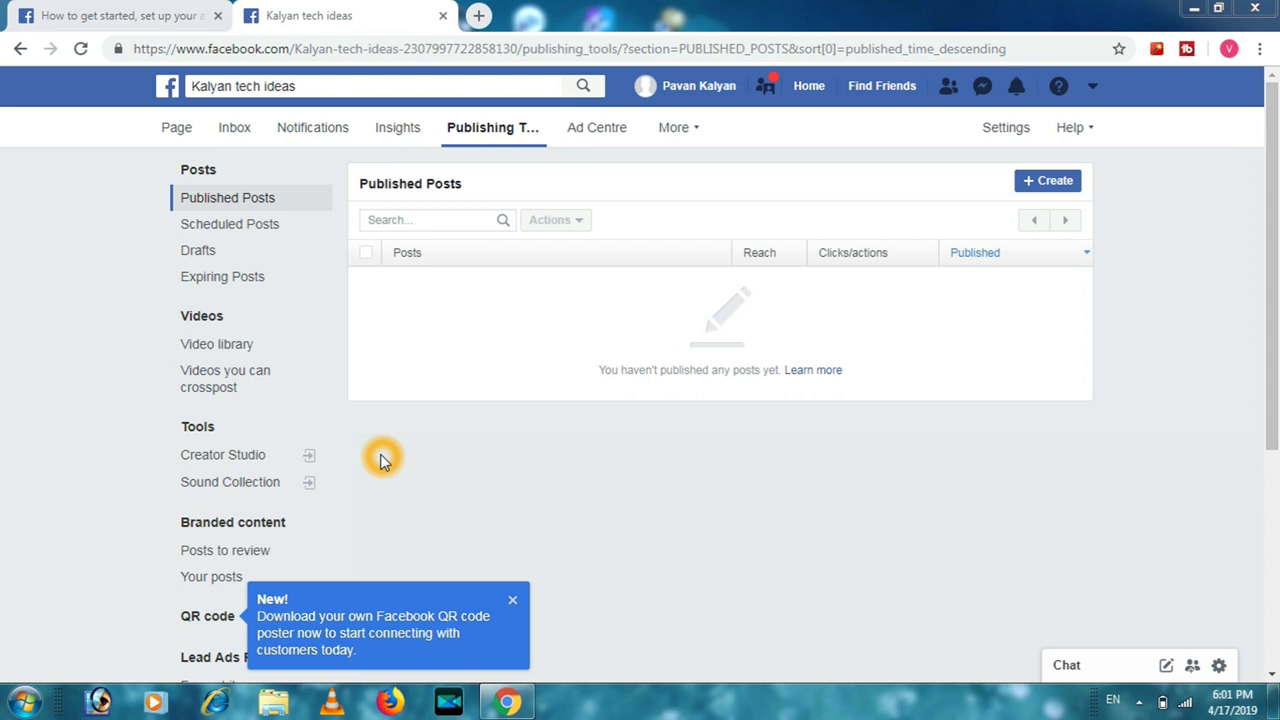
# Try to share a new post with an uploaded video to the Page's News Feed.
pyautogui.click(1048, 180)
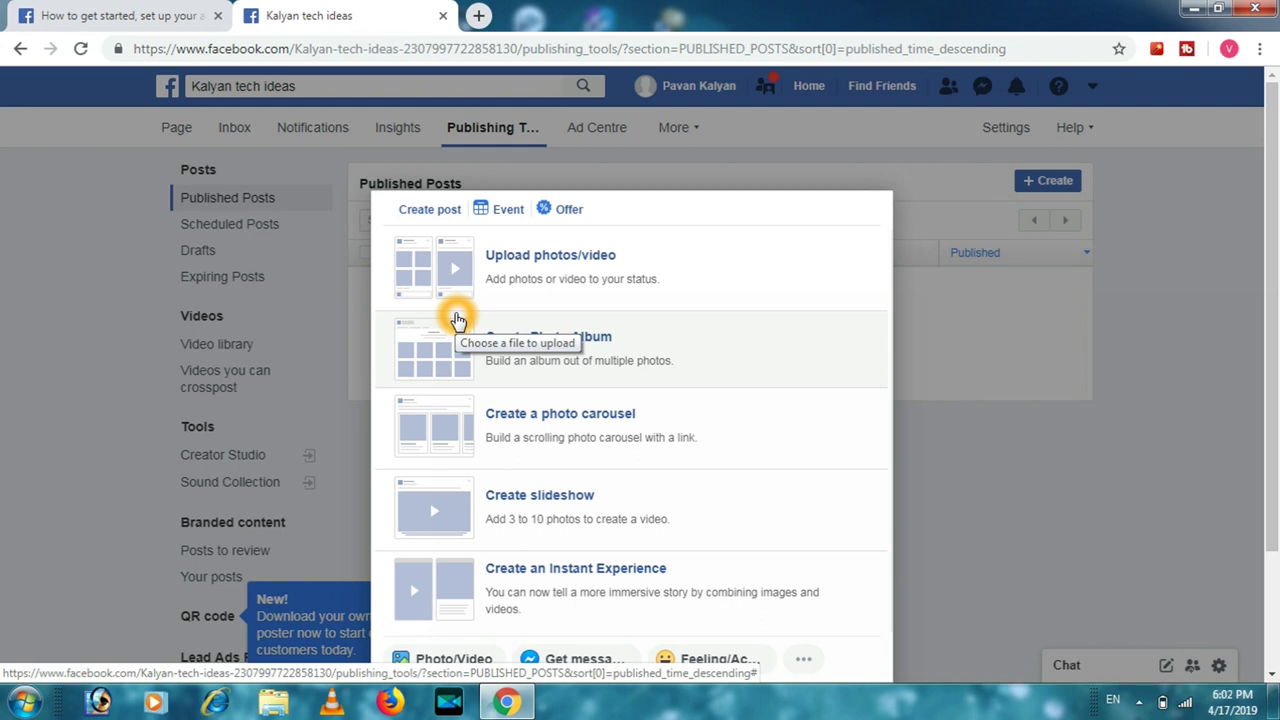
pyautogui.click(578, 261)
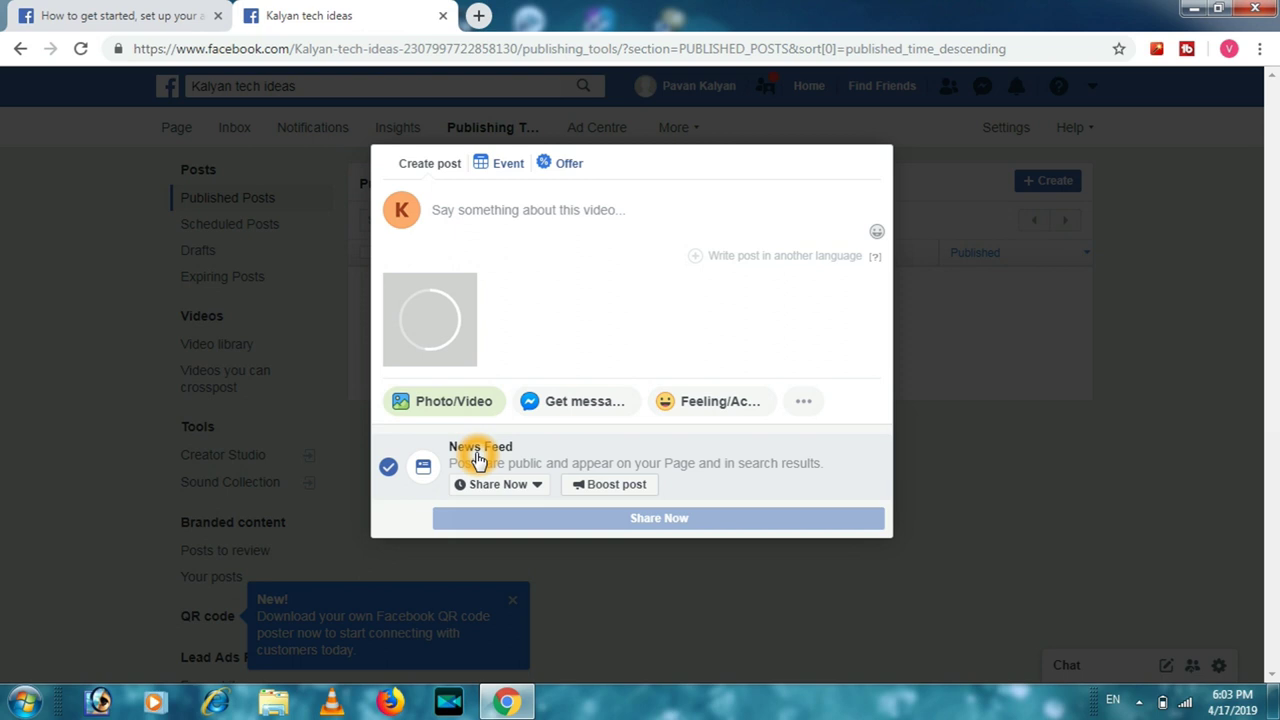
pyautogui.click(805, 518)
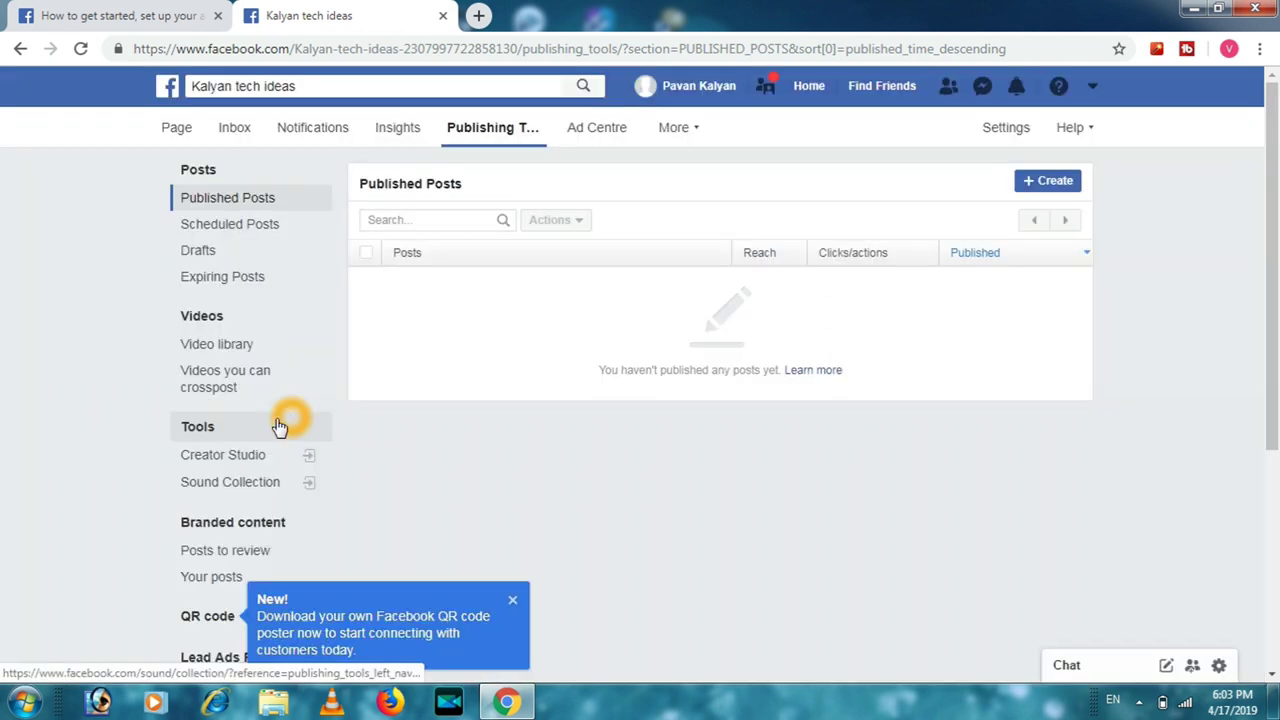
# Open Creator Studio for the Page and look over its Home view and post creation option.
pyautogui.click(265, 457)
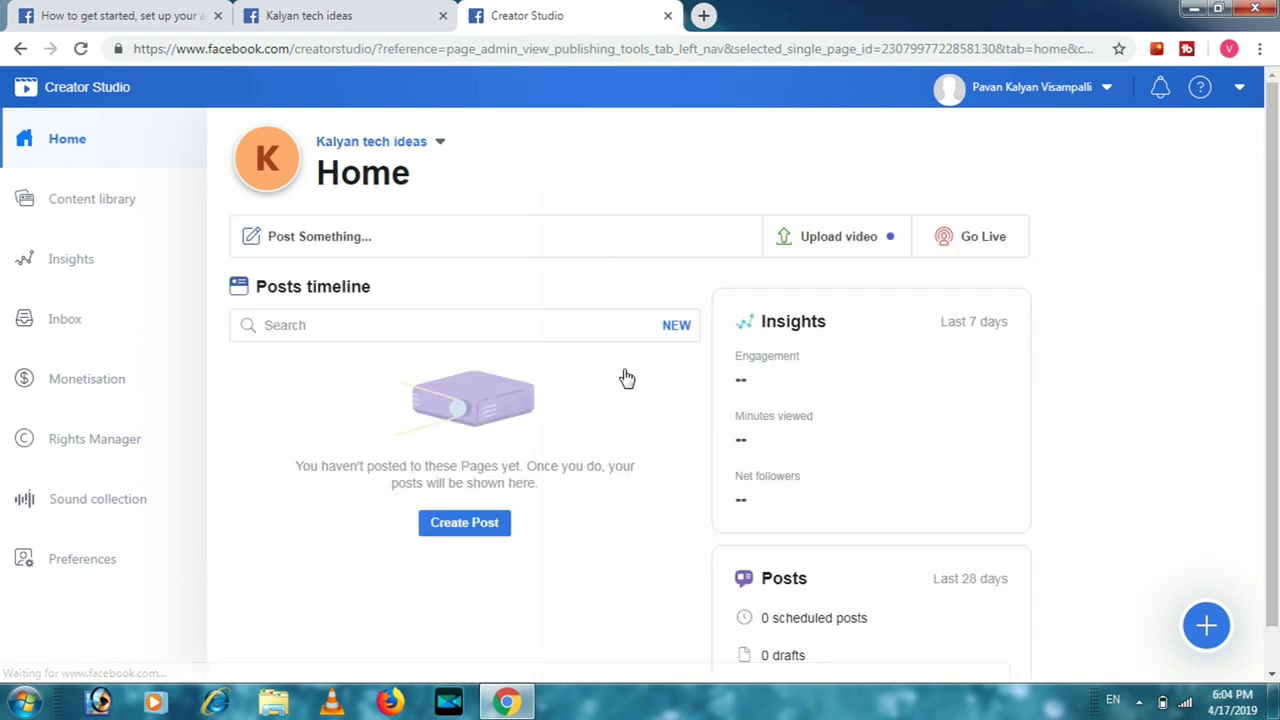
pyautogui.click(474, 530)
# Return to the browser tab with the Page's Publishing Tools and go to the Page's main view, leaving the unfinished post.
pyautogui.click(340, 12)
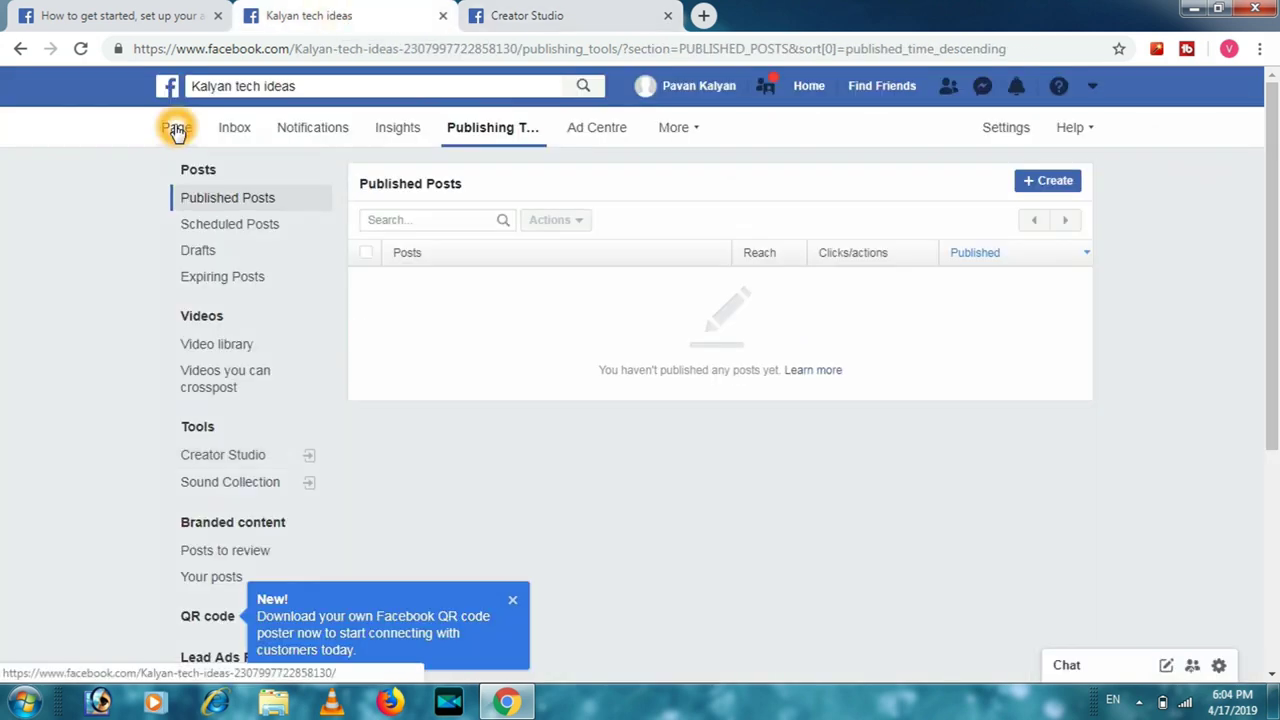
pyautogui.click(176, 130)
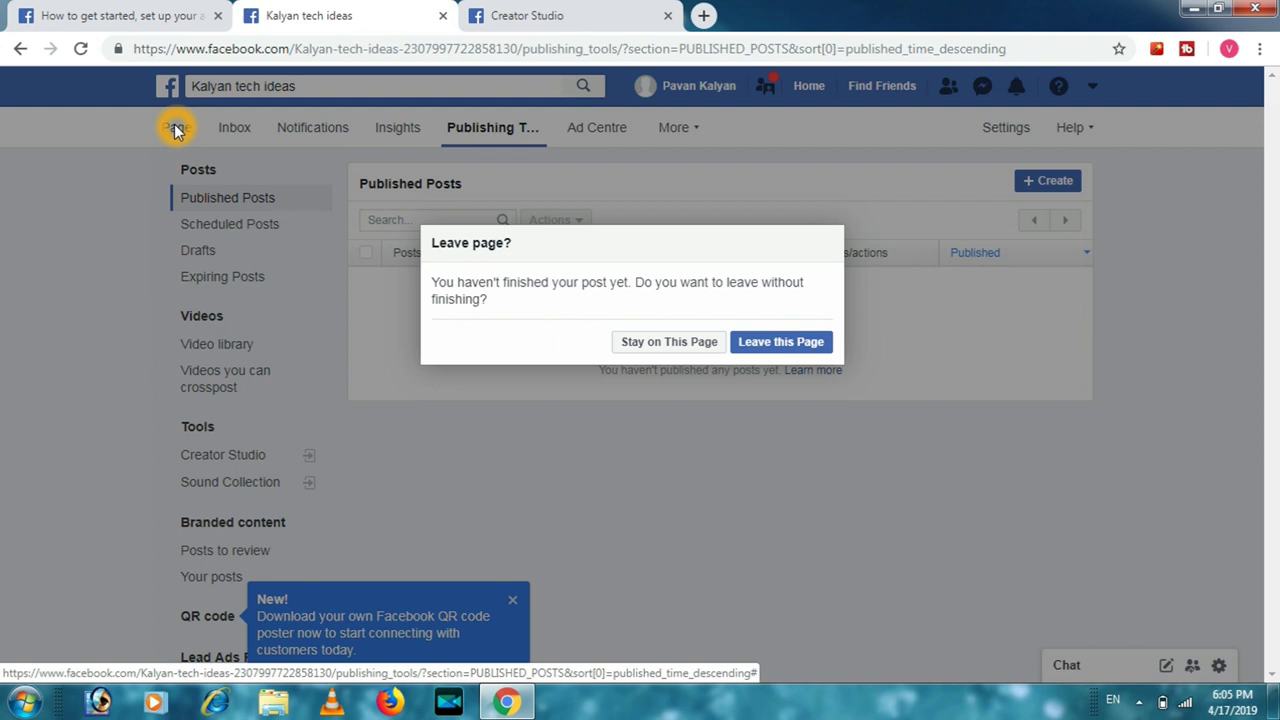
pyautogui.click(768, 344)
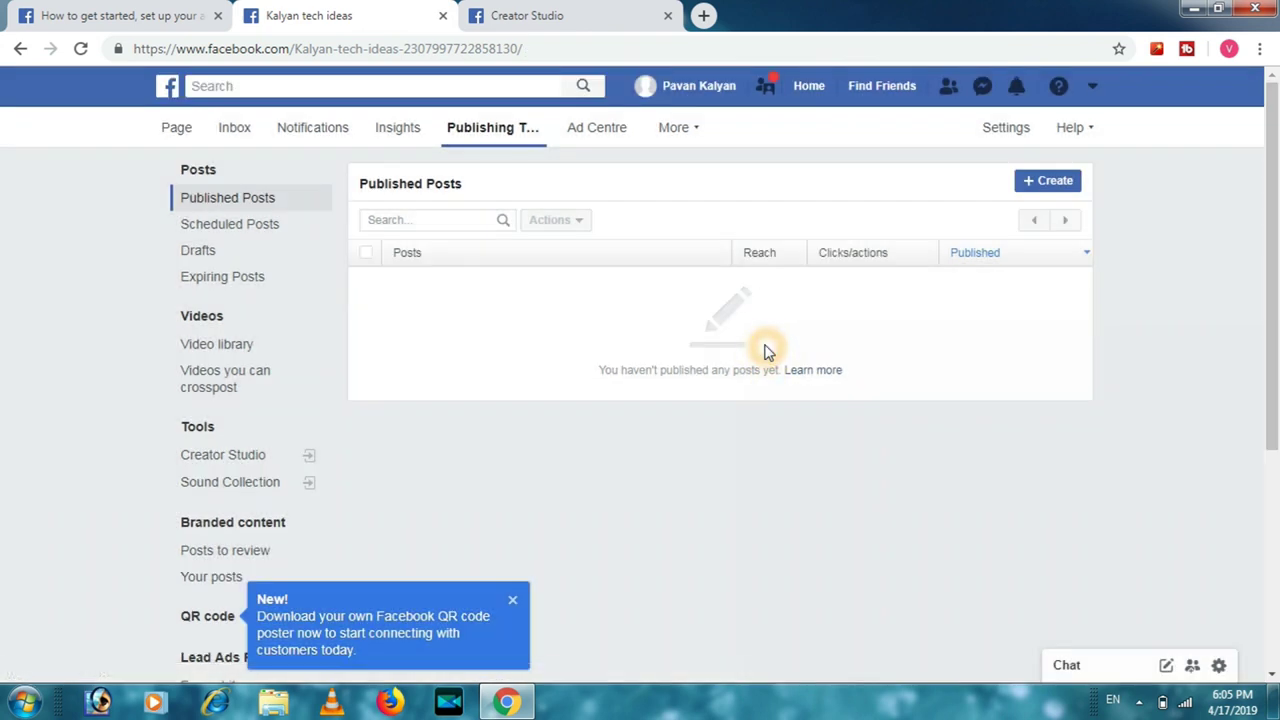